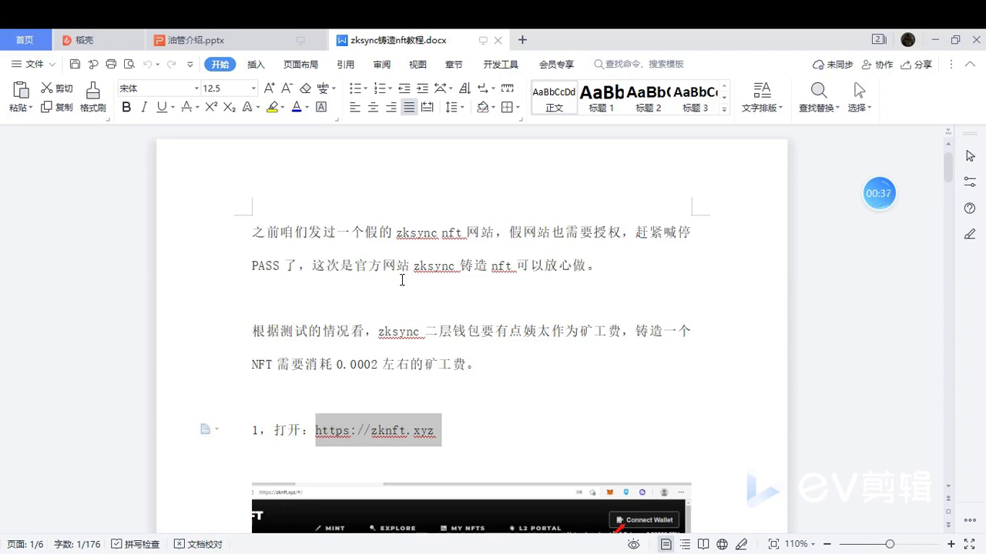
pyautogui.scroll(-2, 401, 280)
pyautogui.click(401, 294)
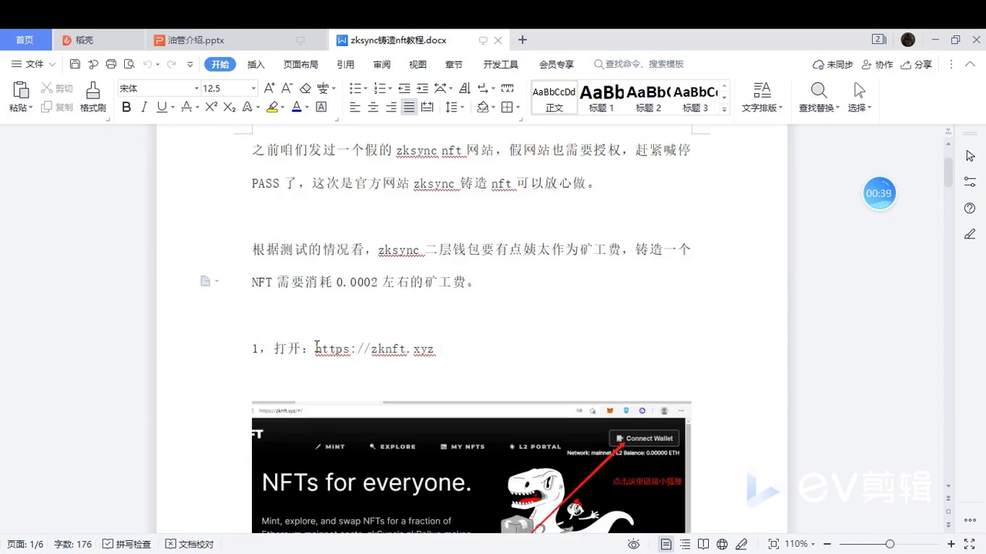
pyautogui.moveTo(314, 349); pyautogui.dragTo(435, 349)
pyautogui.hotkey('ctrl', 'c')
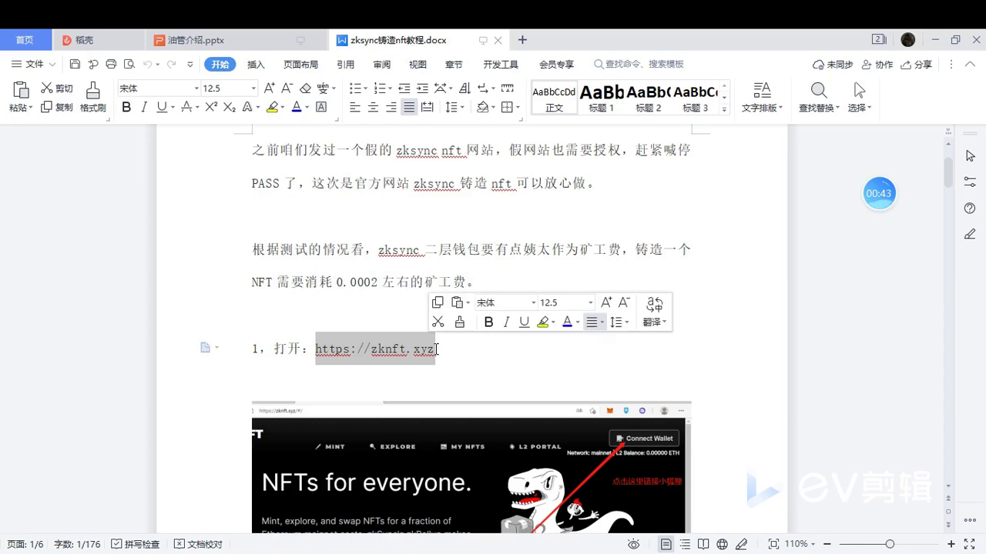
pyautogui.moveTo(268, 553)
pyautogui.click(265, 505)
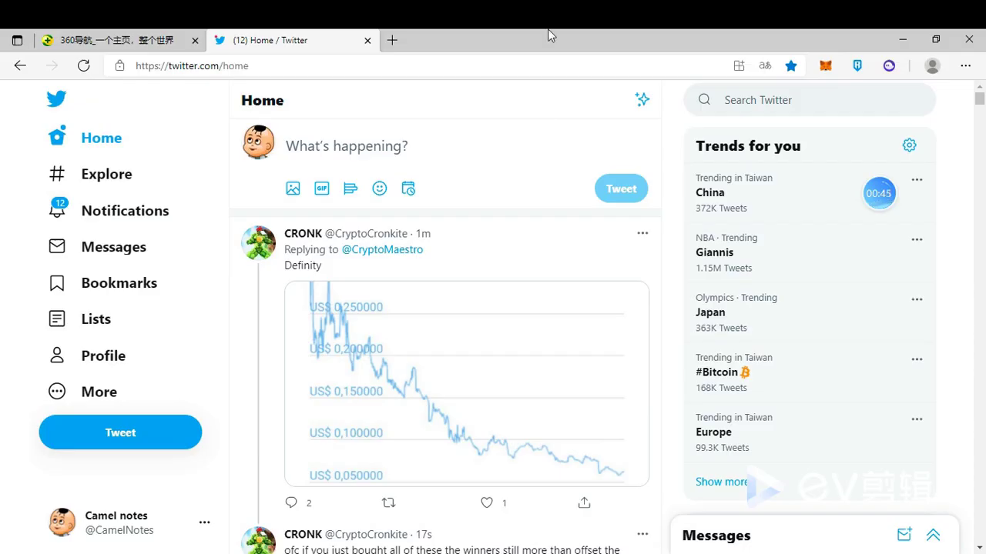
pyautogui.click(391, 41)
pyautogui.hotkey('ctrl', 'v')
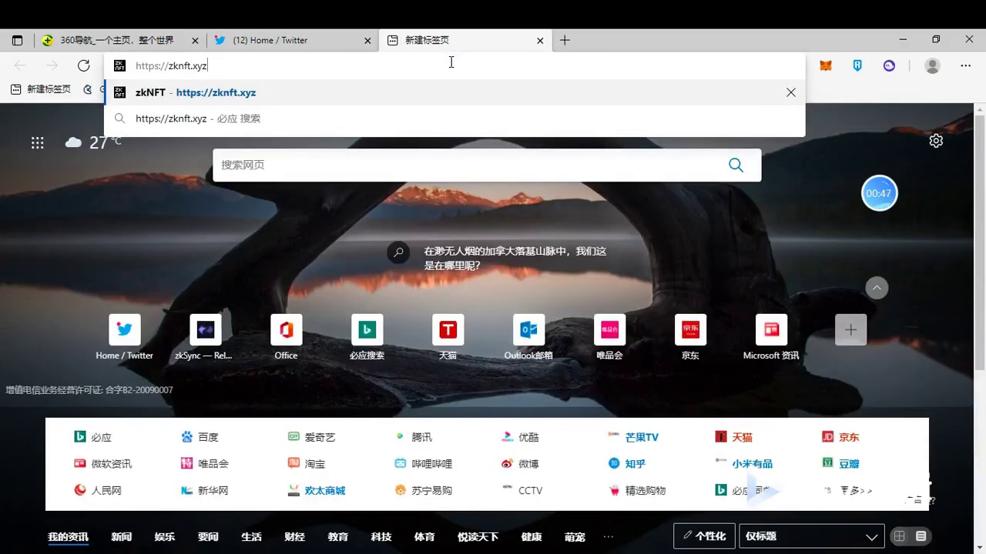
pyautogui.press('Return')
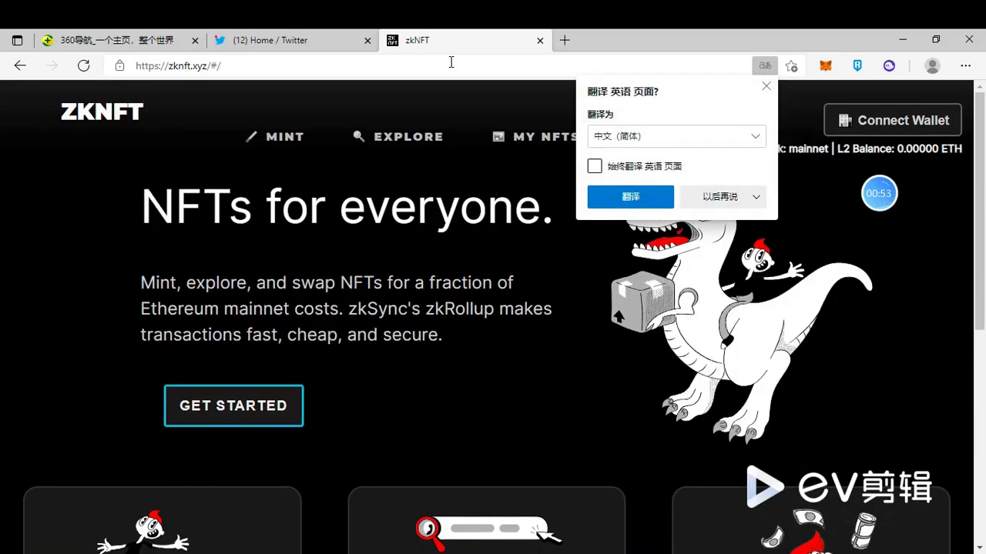
pyautogui.click(576, 261)
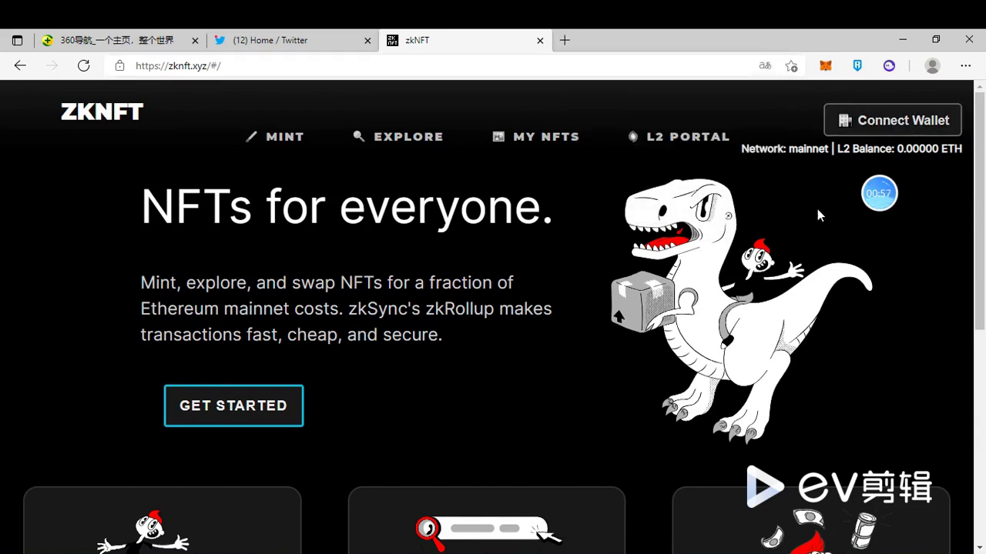
# Connect the Web3 wallet (MetaMask) to the zkNFT site and sign the zkSync account access request
pyautogui.click(898, 123)
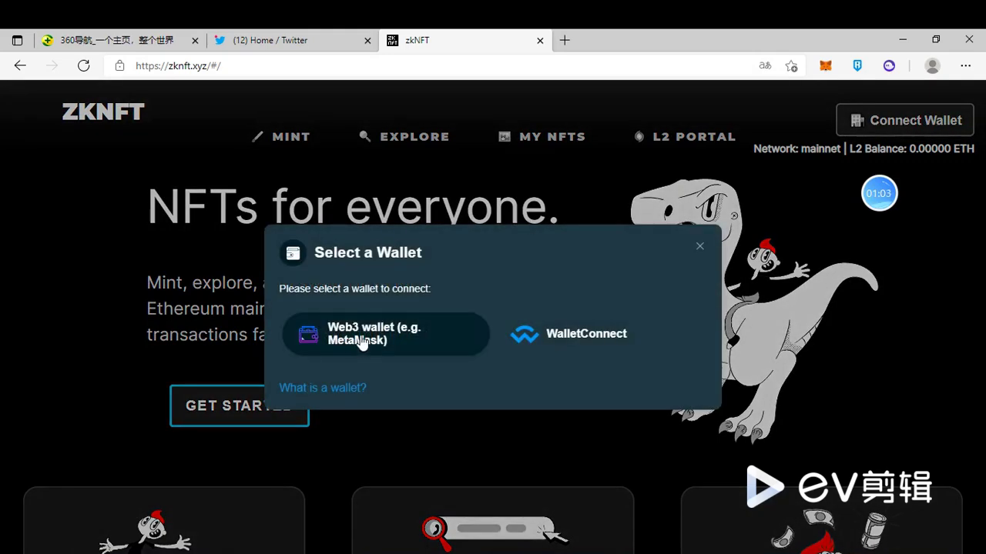
pyautogui.click(360, 337)
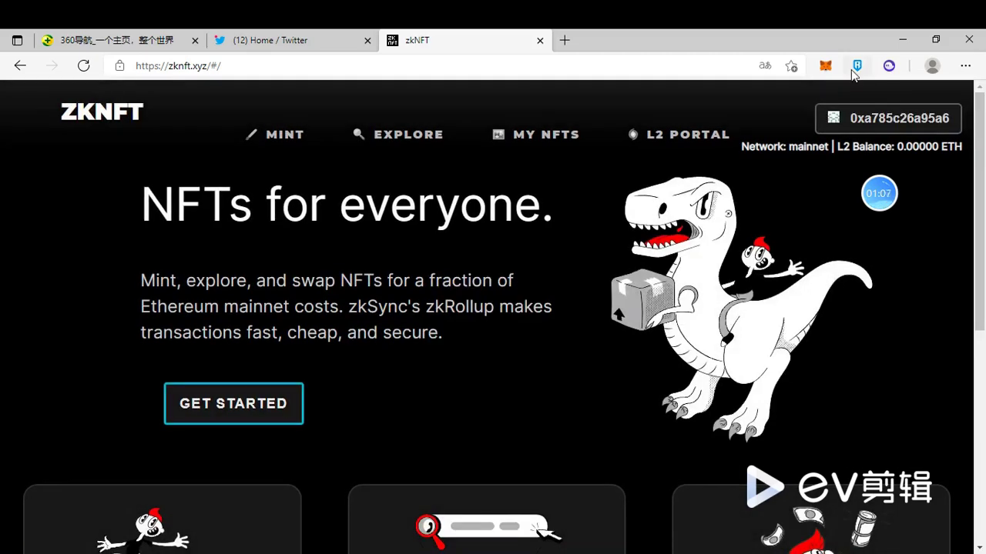
pyautogui.moveTo(897, 199)
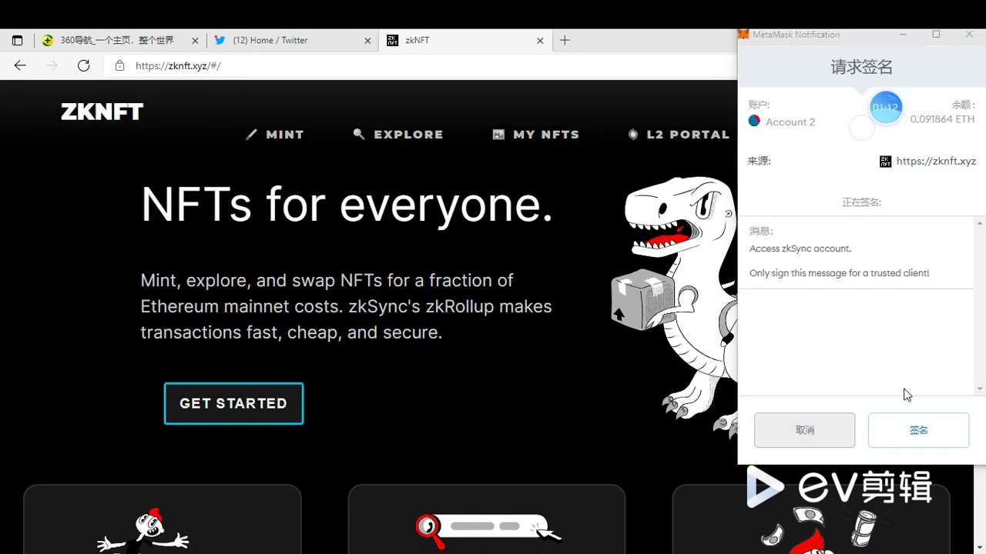
pyautogui.click(920, 438)
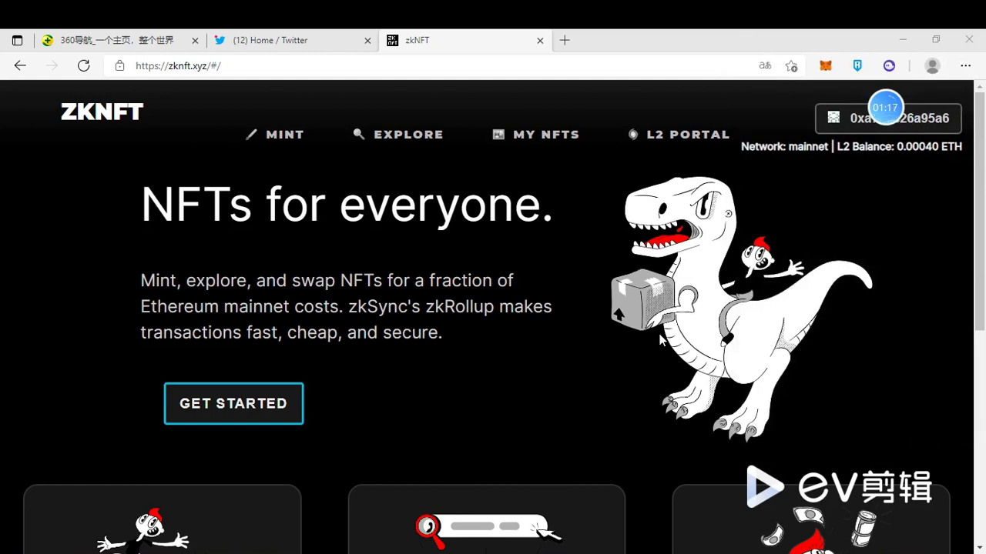
# Open the Mint NFT form and enter 骆驼区块链 as the name of the item
pyautogui.click(285, 137)
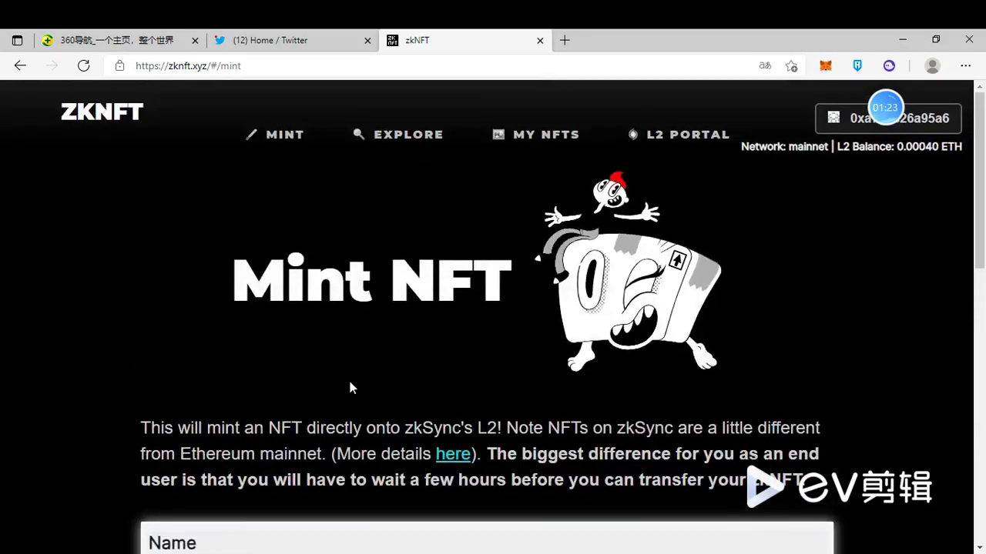
pyautogui.scroll(-2, 600, 309)
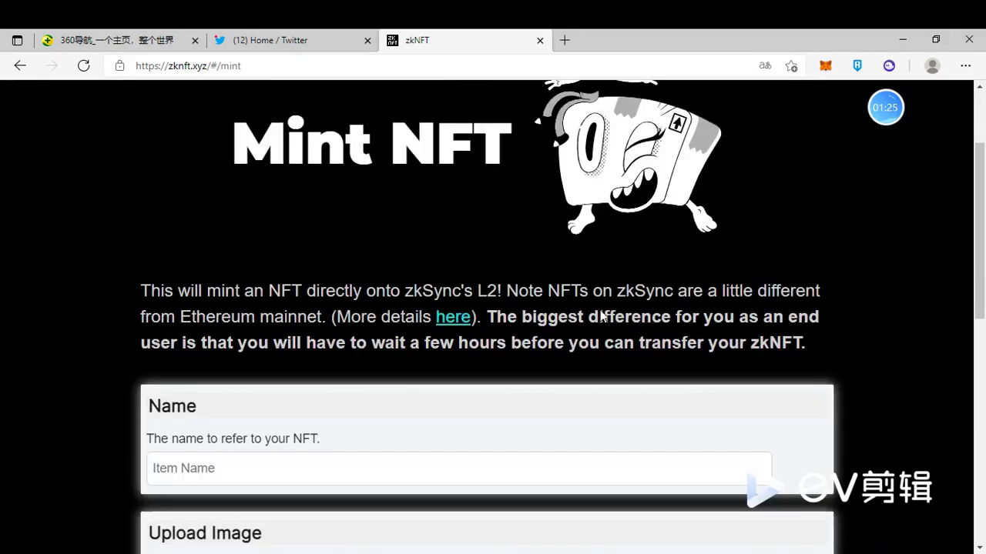
pyautogui.scroll(-1, 600, 309)
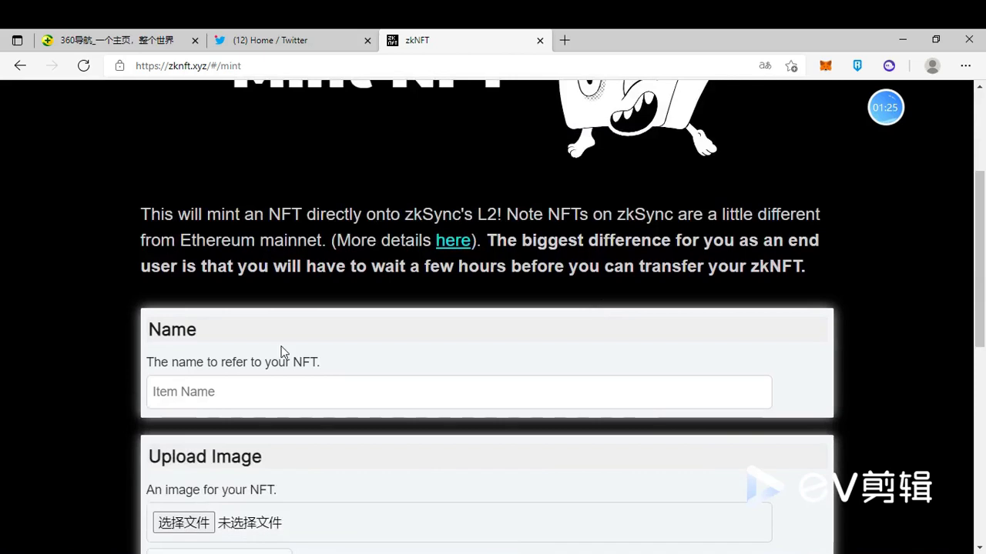
pyautogui.click(281, 395)
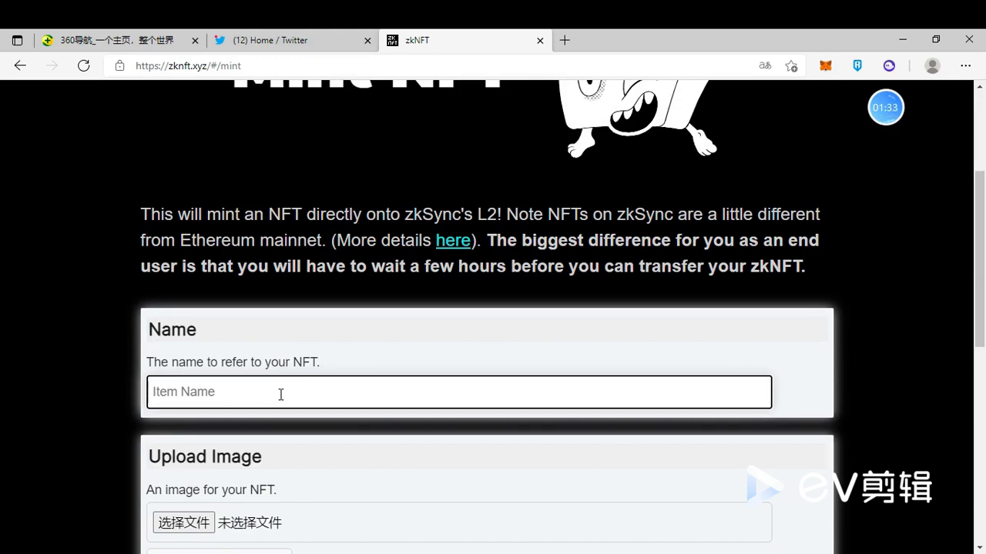
pyautogui.write('luoluo')
pyautogui.press('BackSpace')
pyautogui.press('BackSpace')
pyautogui.press('BackSpace')
pyautogui.press('BackSpace')
pyautogui.press('BackSpace')
pyautogui.press('BackSpace')
pyautogui.write('luo')
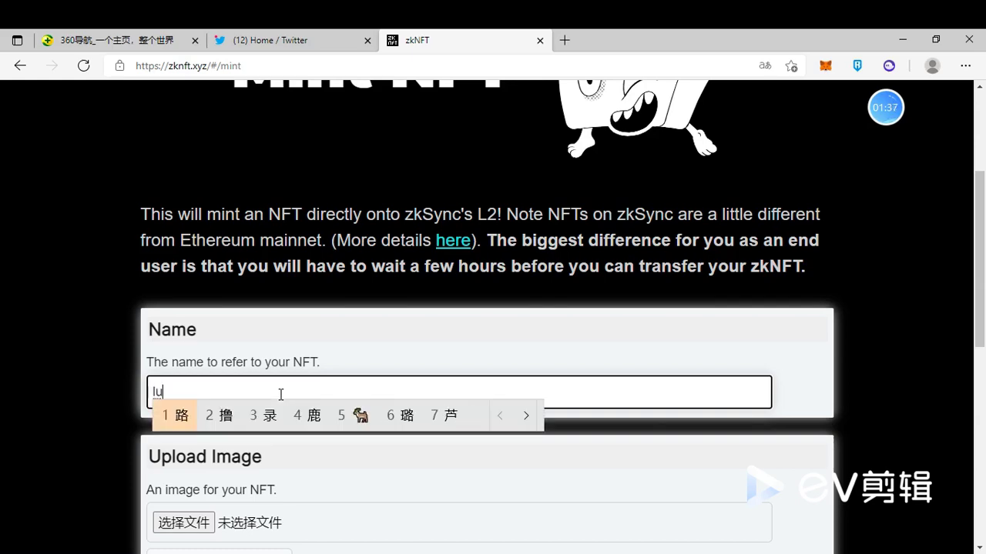
pyautogui.press('space')
pyautogui.press('BackSpace')
pyautogui.write('luotuoqukuailian')
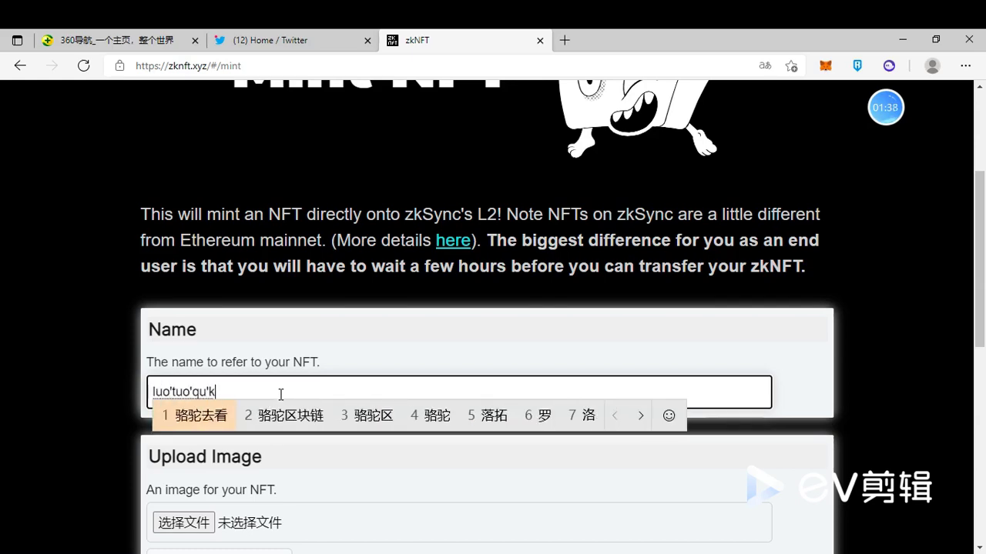
pyautogui.press('space')
# Upload 微信图片_20210307105046.jpg from the desktop as the image for the NFT
pyautogui.scroll(-2, 277, 397)
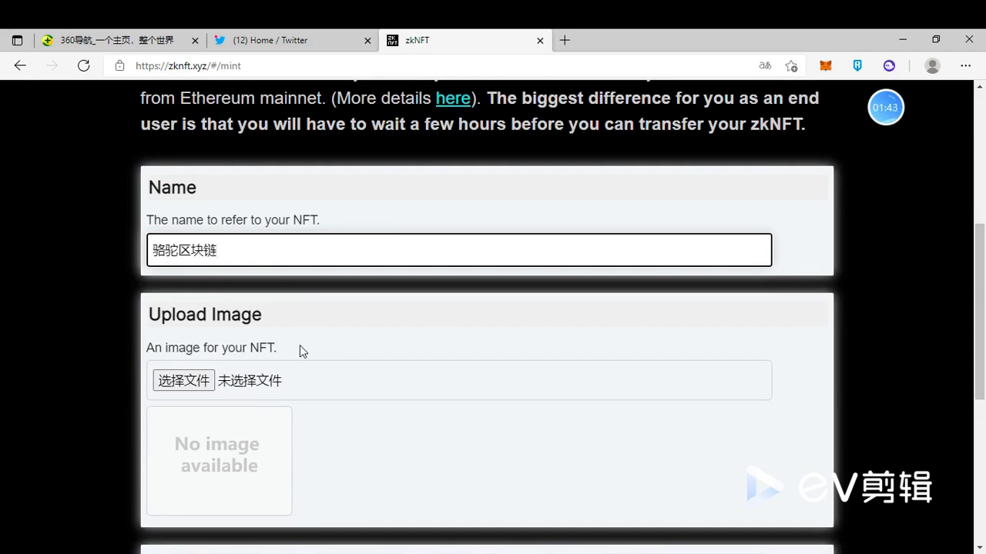
pyautogui.scroll(-1, 299, 345)
pyautogui.scroll(-1, 299, 345)
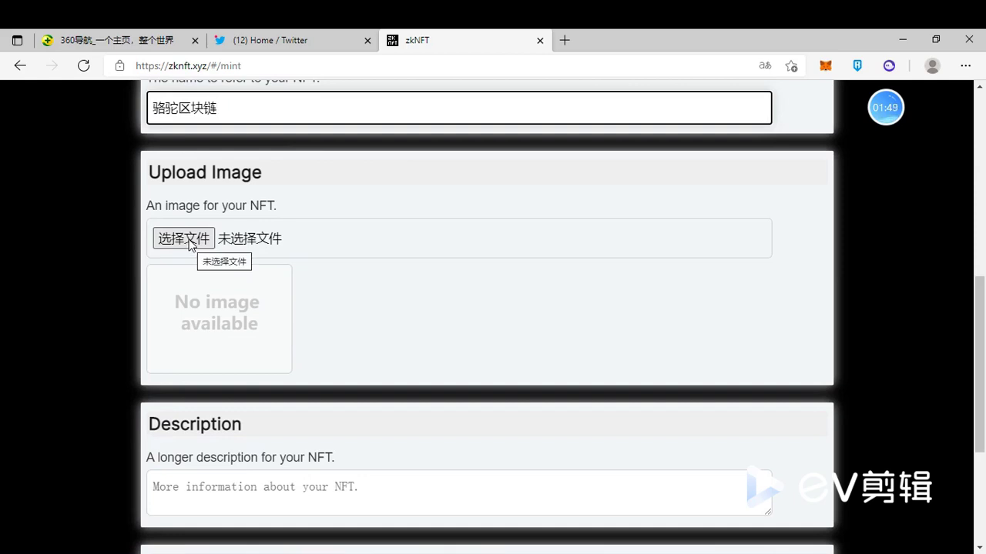
pyautogui.click(189, 244)
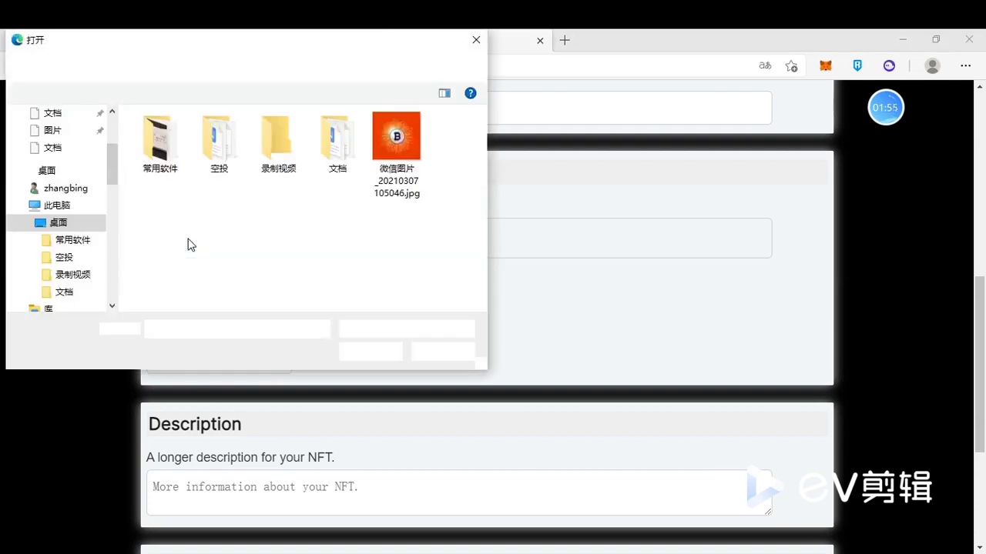
pyautogui.click(396, 142)
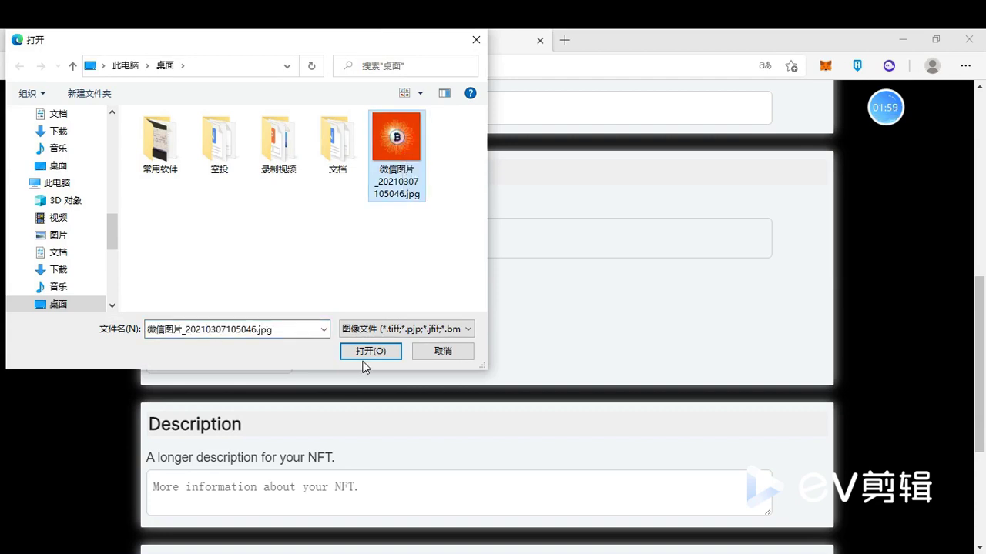
pyautogui.click(369, 351)
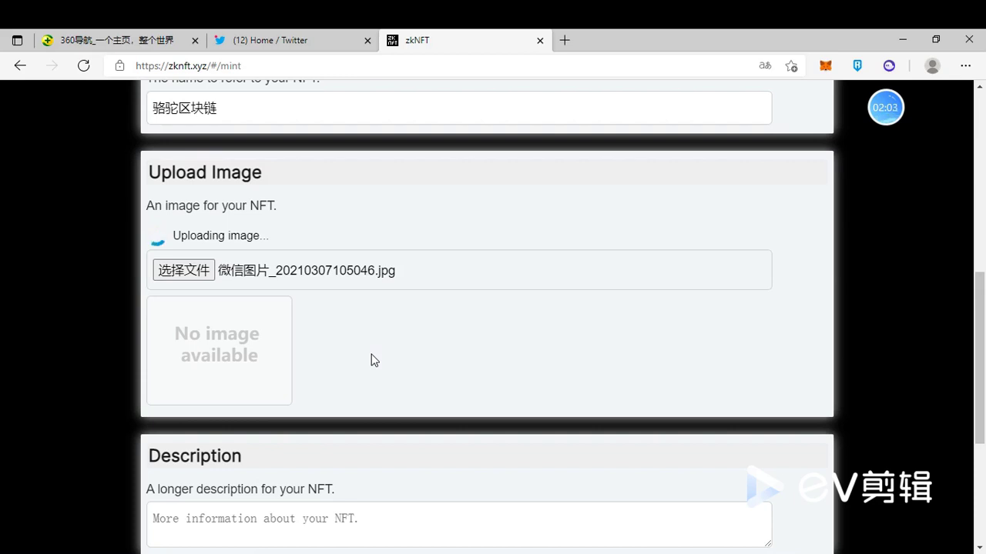
# Enter 骆驼区块链NFT as the description of the NFT
pyautogui.scroll(-3, 411, 352)
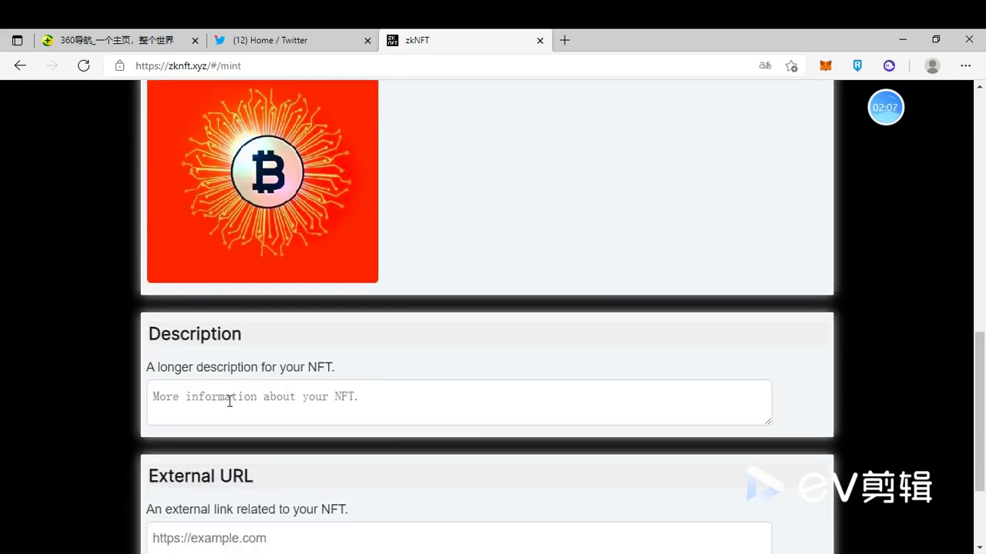
pyautogui.click(342, 398)
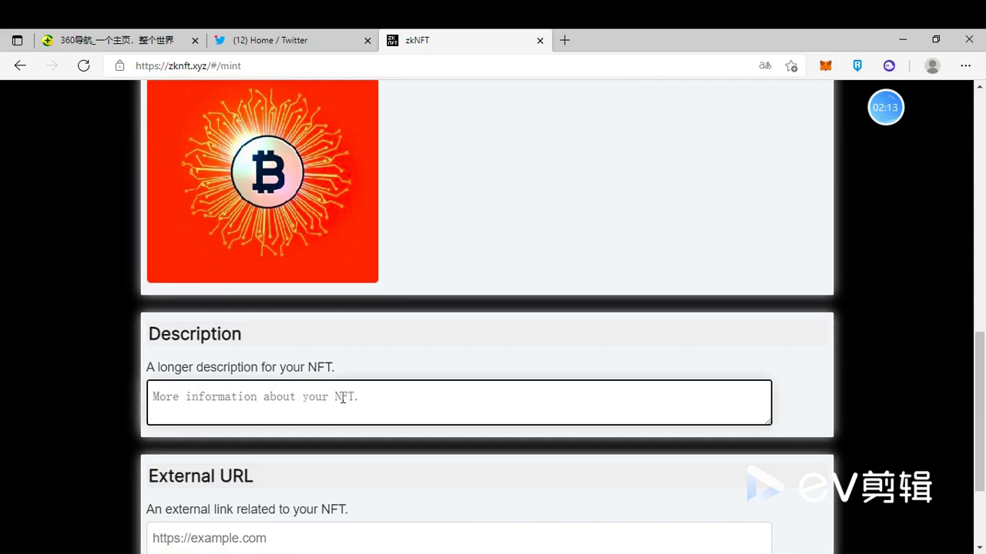
pyautogui.write('luo’tuo’qu’kua')
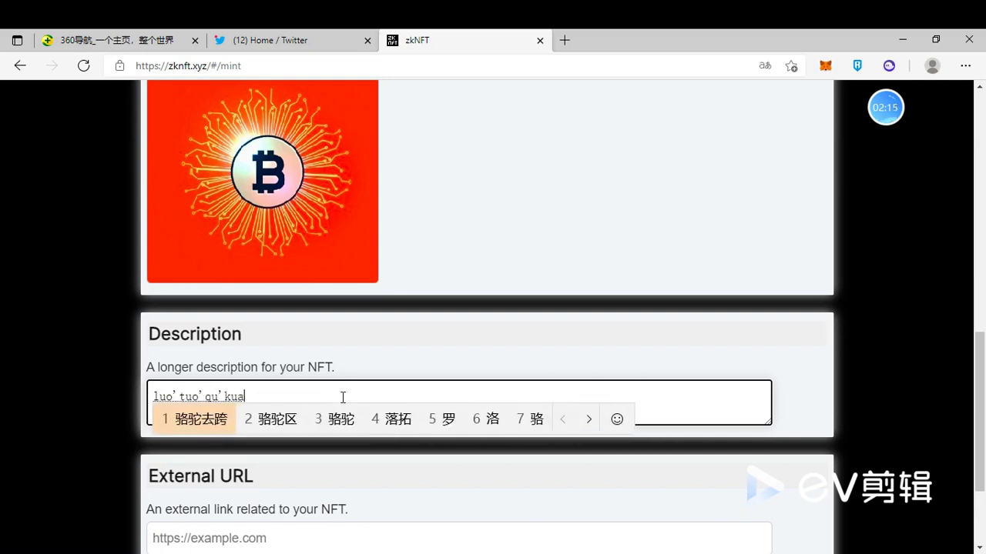
pyautogui.write('i’lian')
pyautogui.press('space')
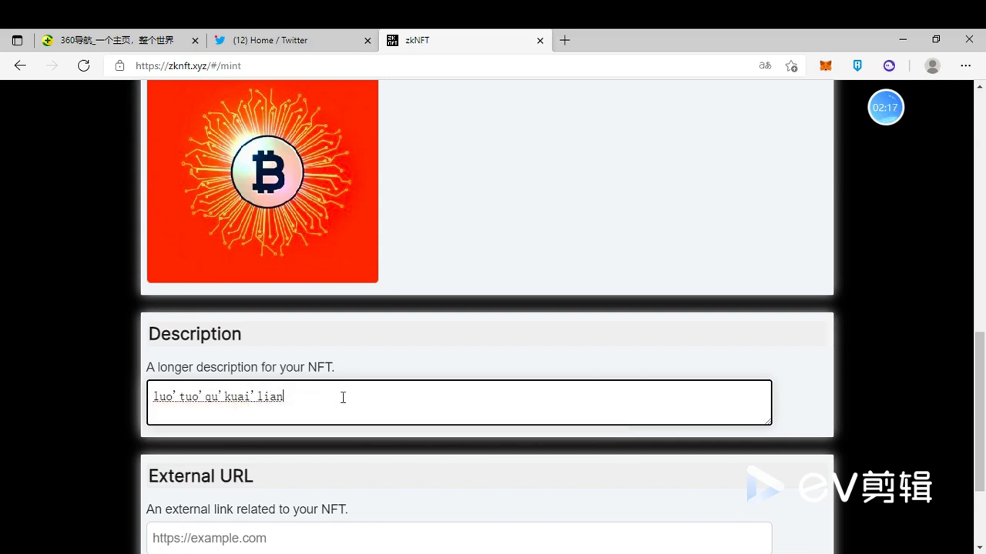
pyautogui.press('shift')
pyautogui.write('NFT')
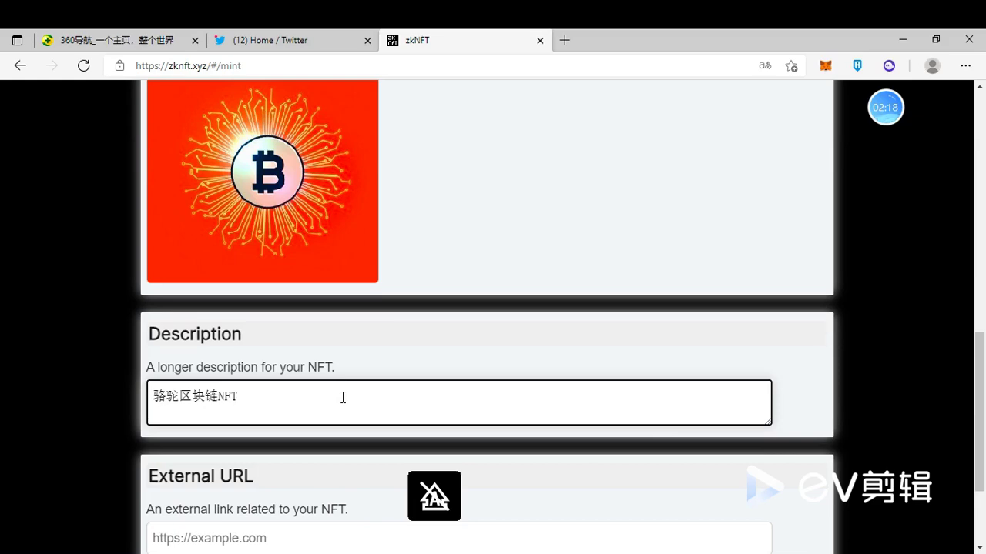
# Open the External URL field of the mint form for entry
pyautogui.scroll(-2, 343, 397)
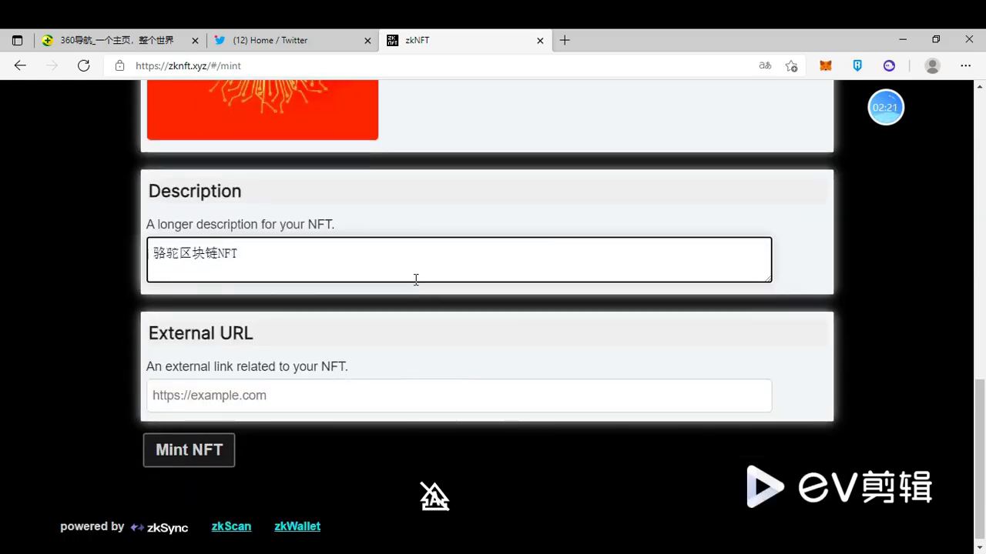
pyautogui.scroll(1, 411, 284)
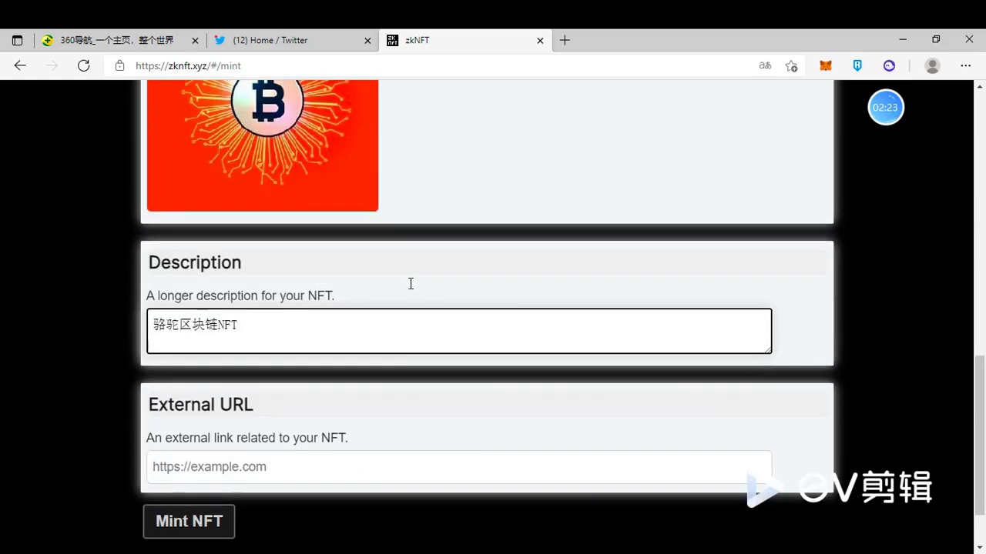
pyautogui.scroll(-1, 409, 282)
pyautogui.click(273, 397)
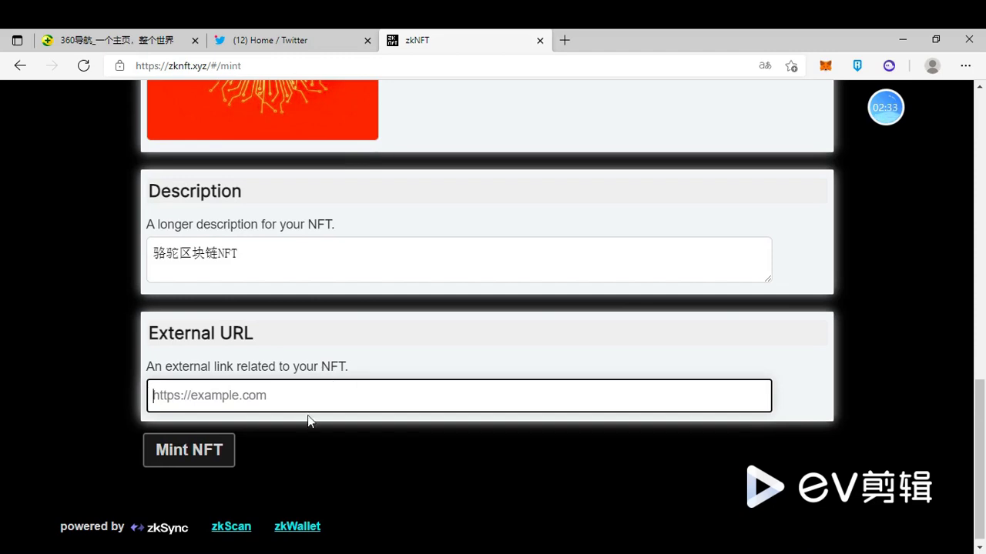
# Switch to Twitter and attach 微信图片_20210307105046.jpg from the desktop to a new tweet
pyautogui.click(262, 39)
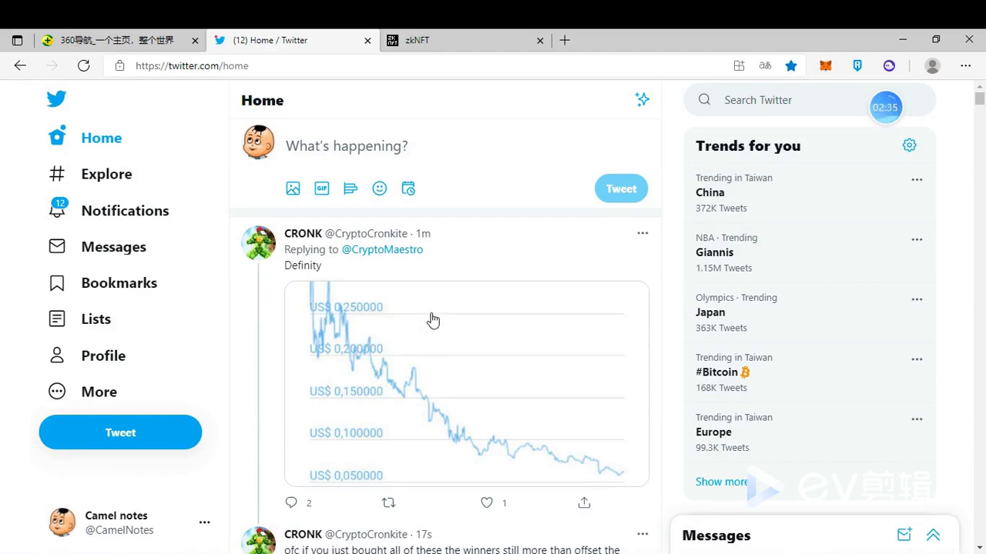
pyautogui.click(370, 148)
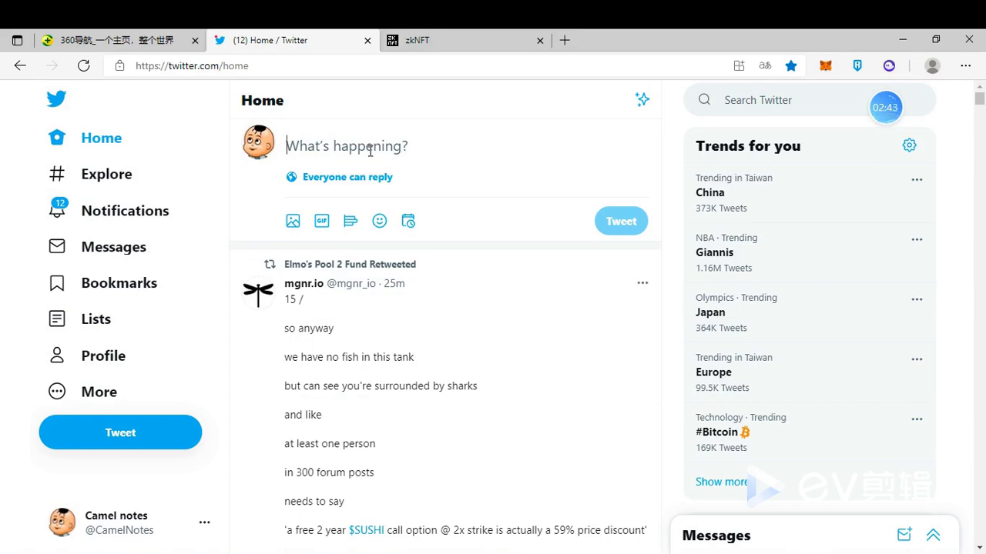
pyautogui.click(292, 222)
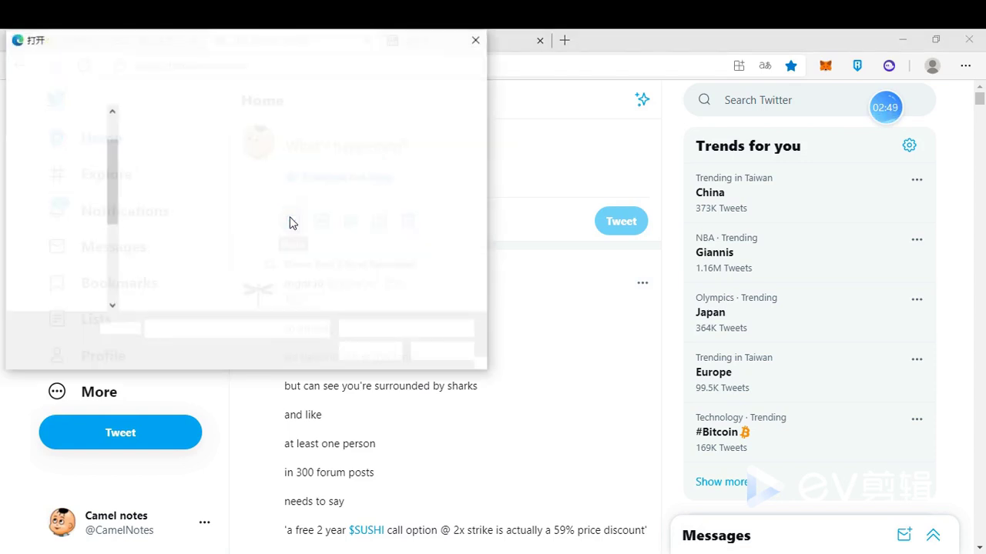
pyautogui.click(393, 151)
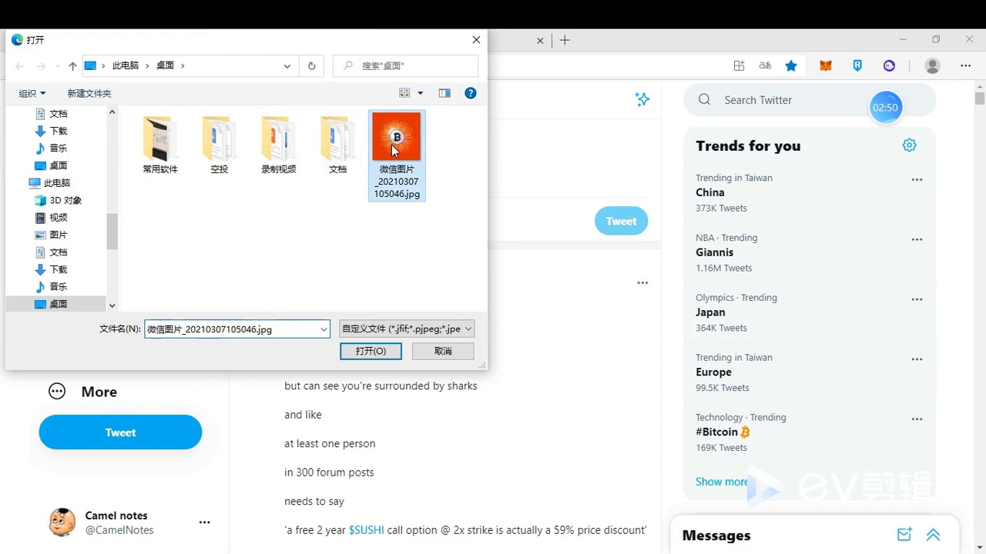
pyautogui.click(370, 351)
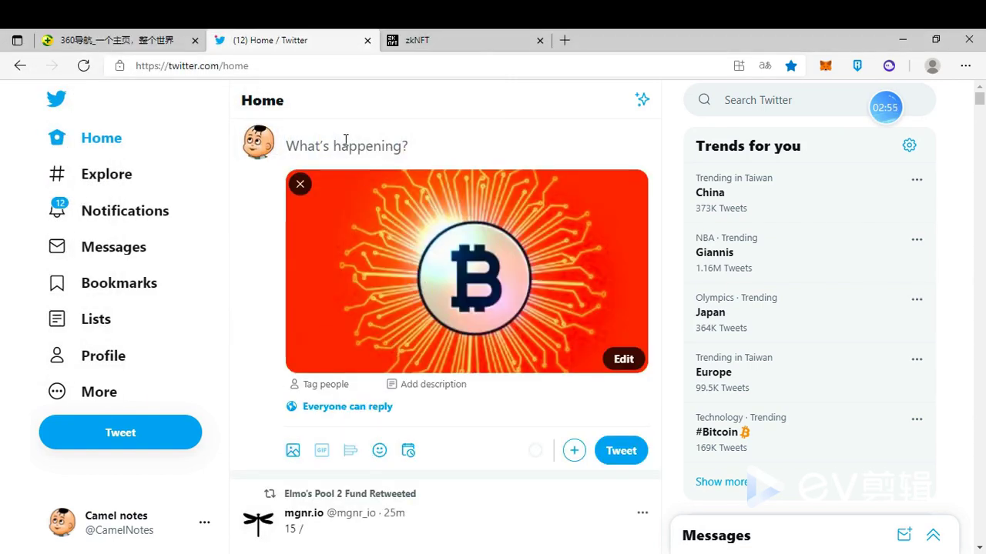
# Enter 骆驼区块链 as the text of the tweet and post it
pyautogui.write('luotuo')
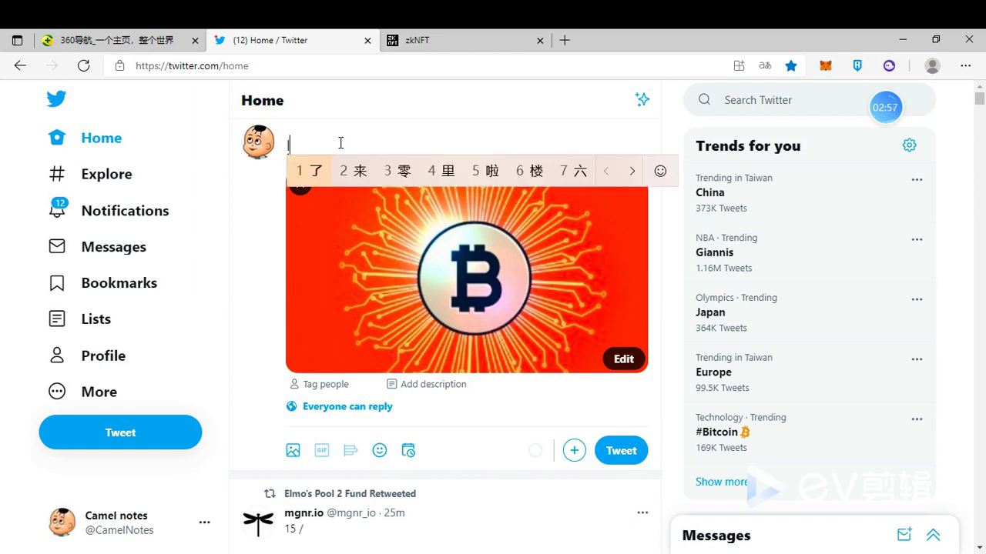
pyautogui.press('space')
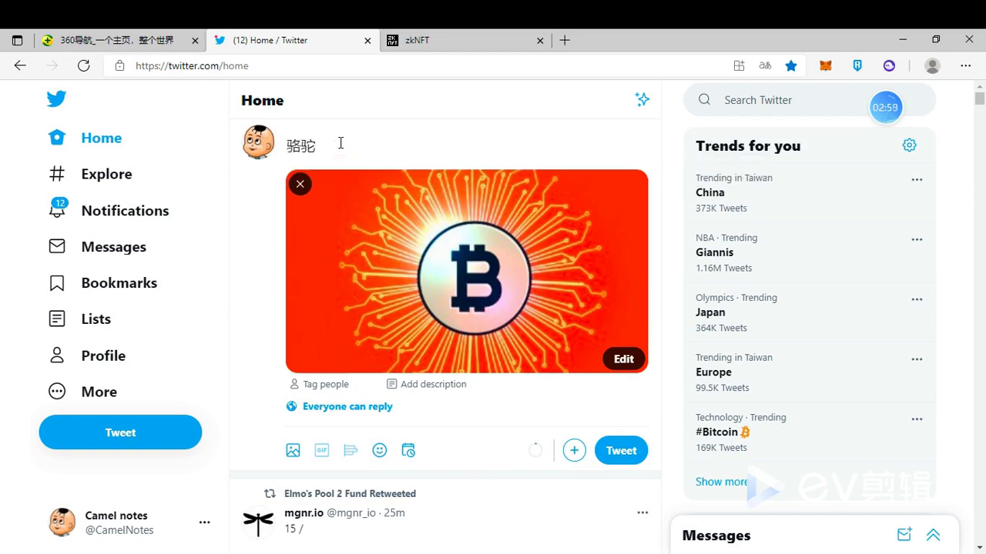
pyautogui.write('qukuailian')
pyautogui.press('space')
pyautogui.click(622, 451)
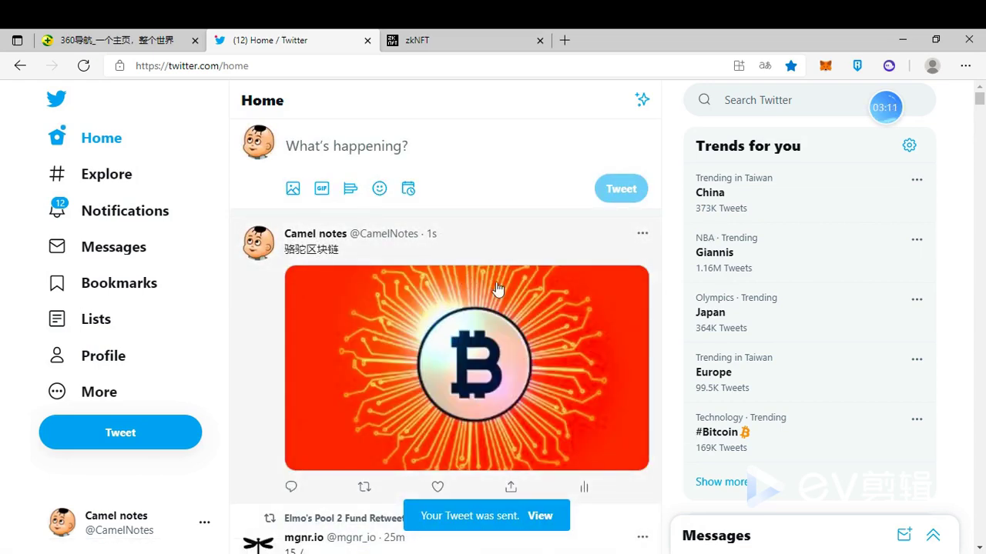
# Open the newly posted 骆驼区块链 tweet on its own page and copy its web address
pyautogui.click(472, 247)
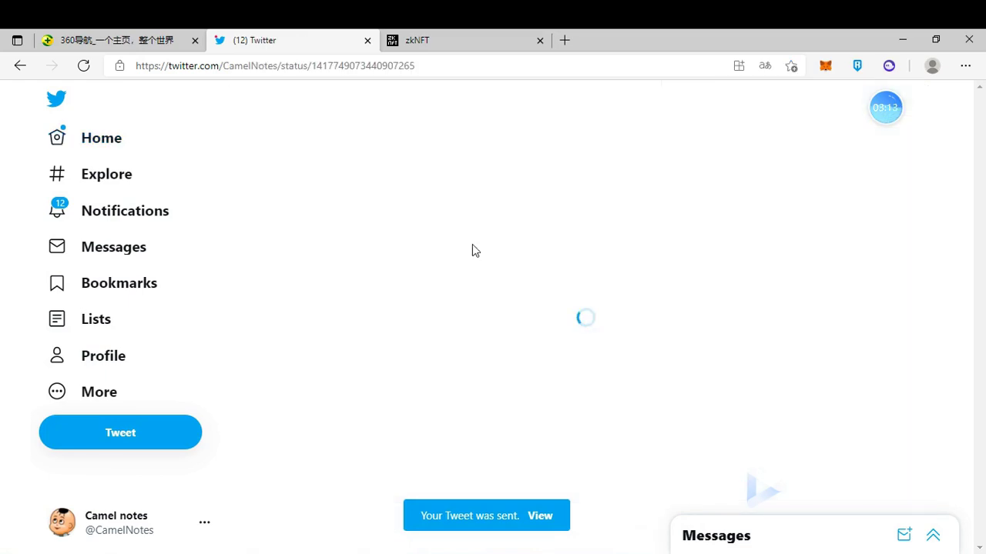
pyautogui.scroll(-3, 470, 383)
pyautogui.scroll(3, 470, 383)
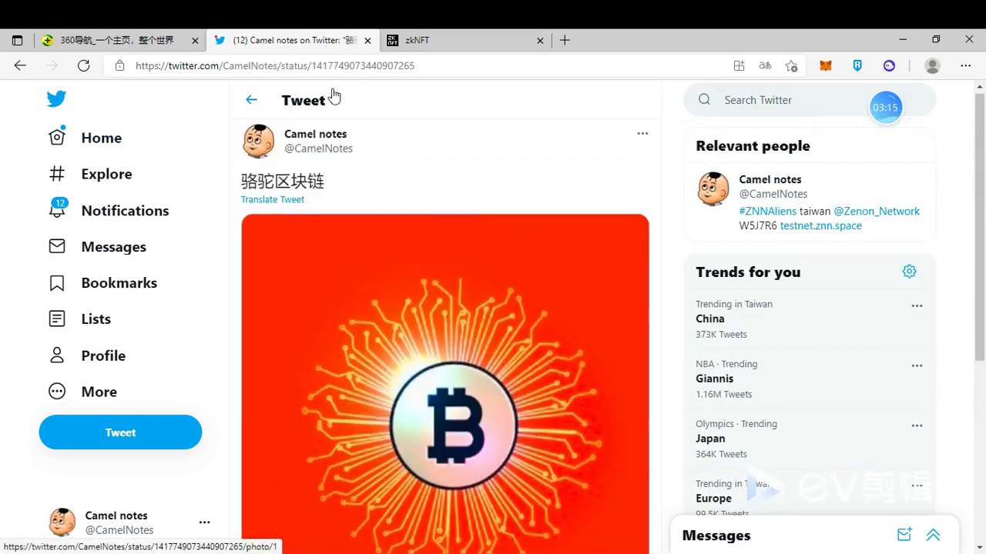
pyautogui.click(431, 66)
pyautogui.hotkey('ctrl', 'c')
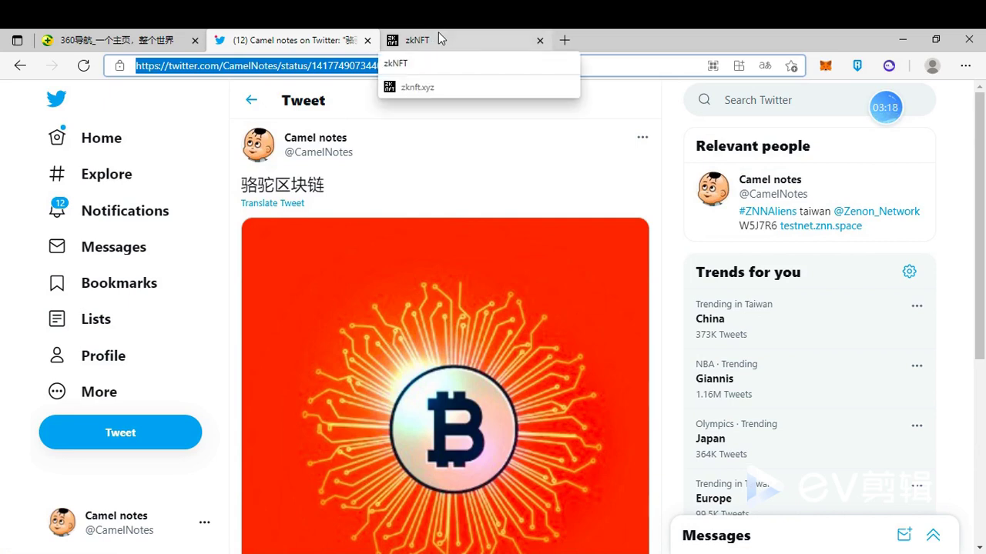
# Return to the zkNFT mint form and paste the copied tweet link as the External URL
pyautogui.click(438, 31)
pyautogui.click(328, 392)
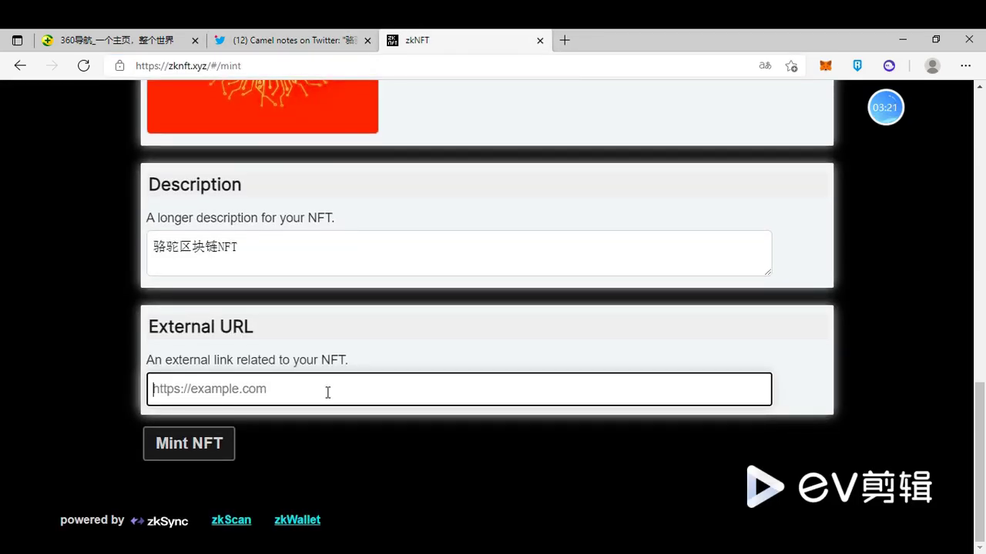
pyautogui.hotkey('ctrl', 'v')
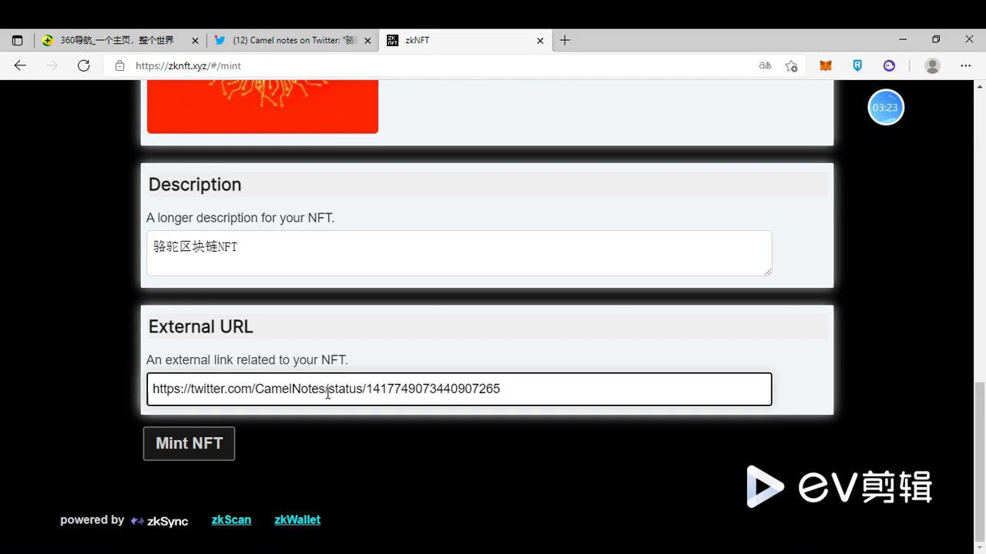
pyautogui.click(301, 32)
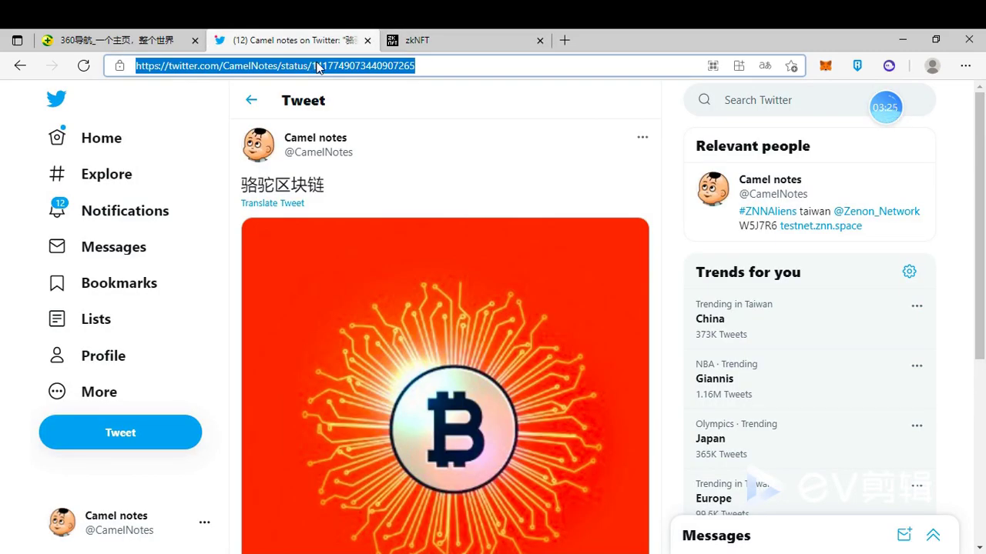
pyautogui.press('End')
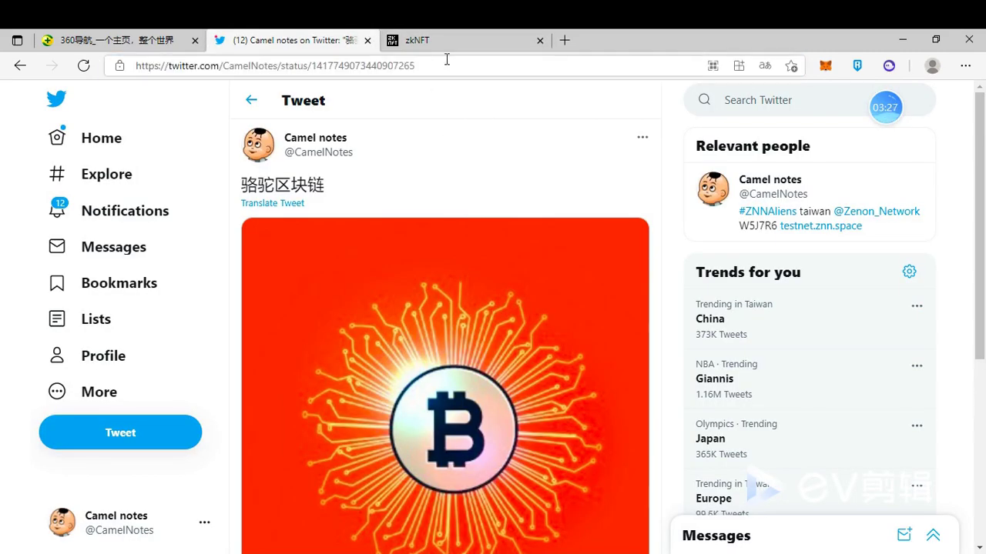
pyautogui.hotkey('ctrl', 'a')
pyautogui.click(435, 29)
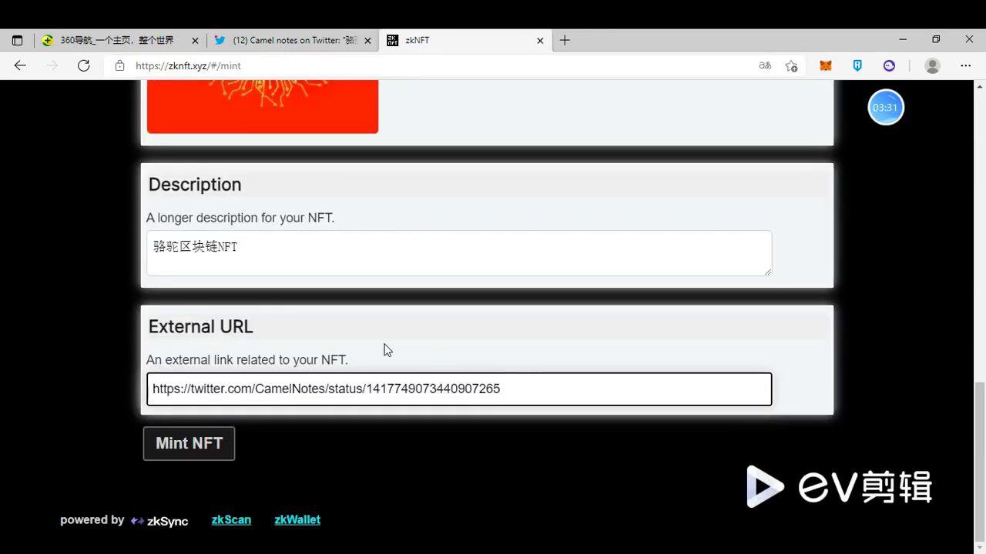
# Mint the NFT and sign the MintNFT request in the MetaMask wallet
pyautogui.click(206, 446)
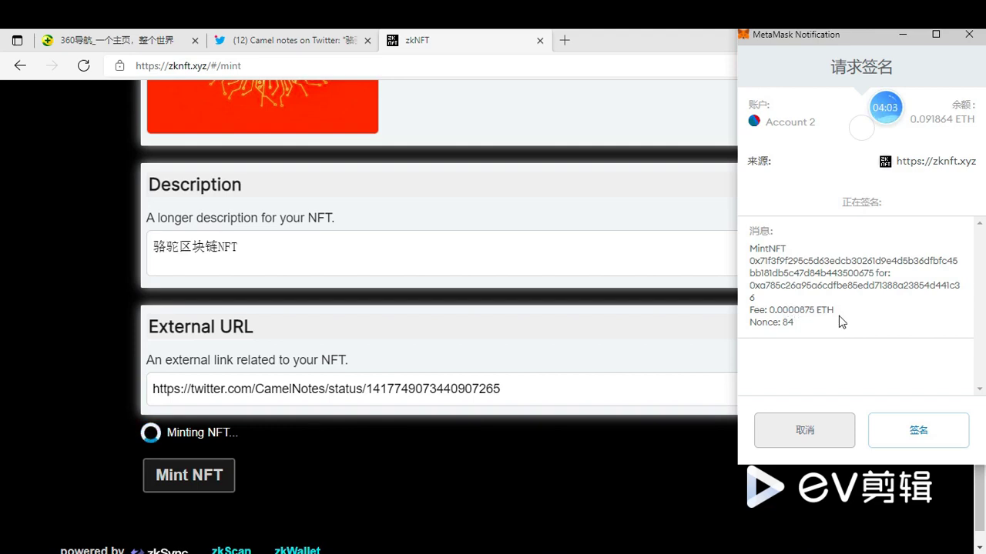
pyautogui.click(922, 437)
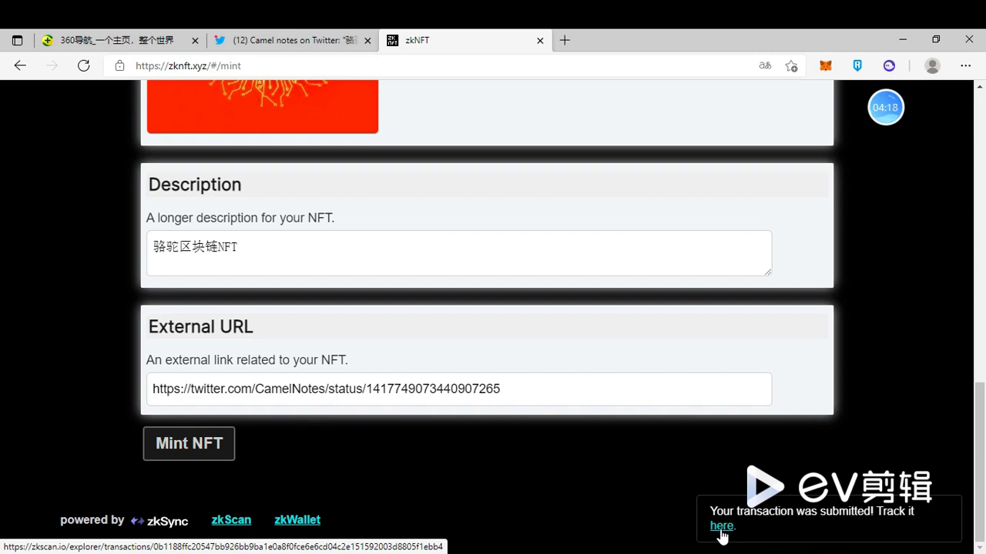
# Open the tracking page of the submitted transaction on zkScan and check the status of the mint
pyautogui.click(721, 528)
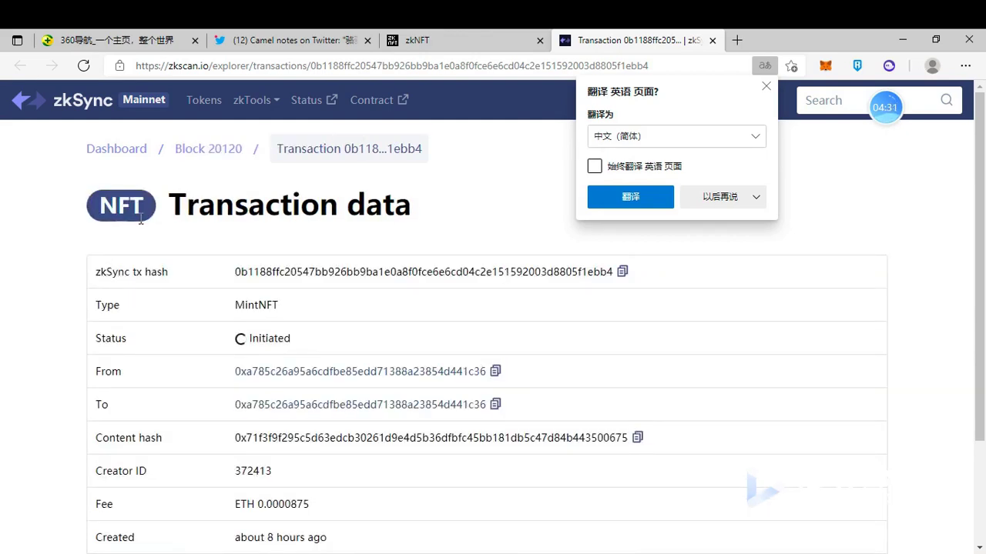
pyautogui.click(196, 206)
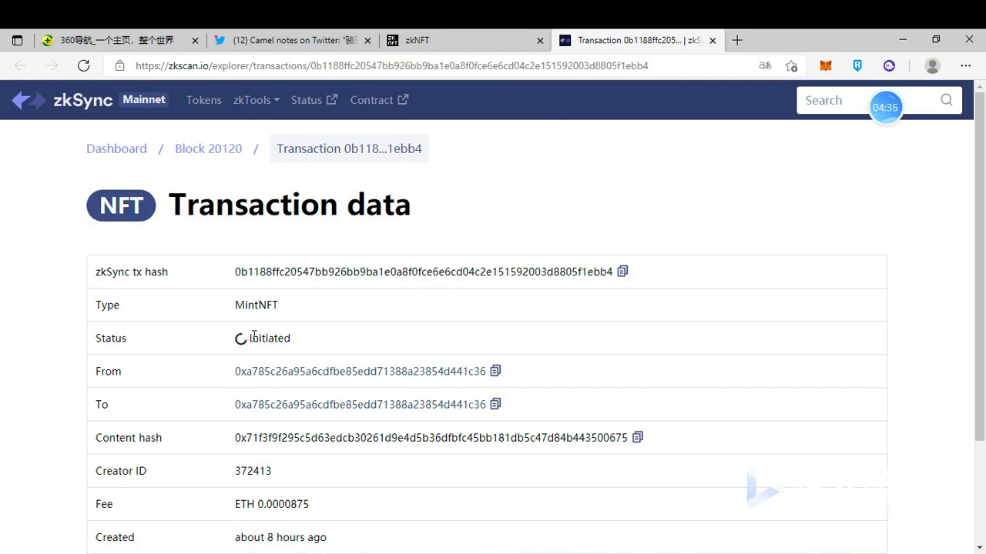
pyautogui.scroll(-2, 464, 370)
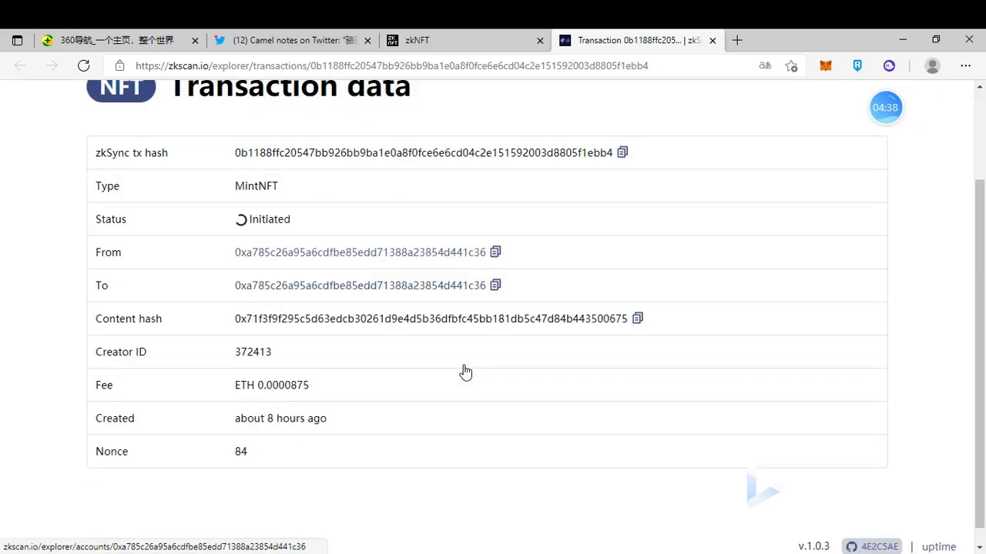
pyautogui.scroll(2, 464, 372)
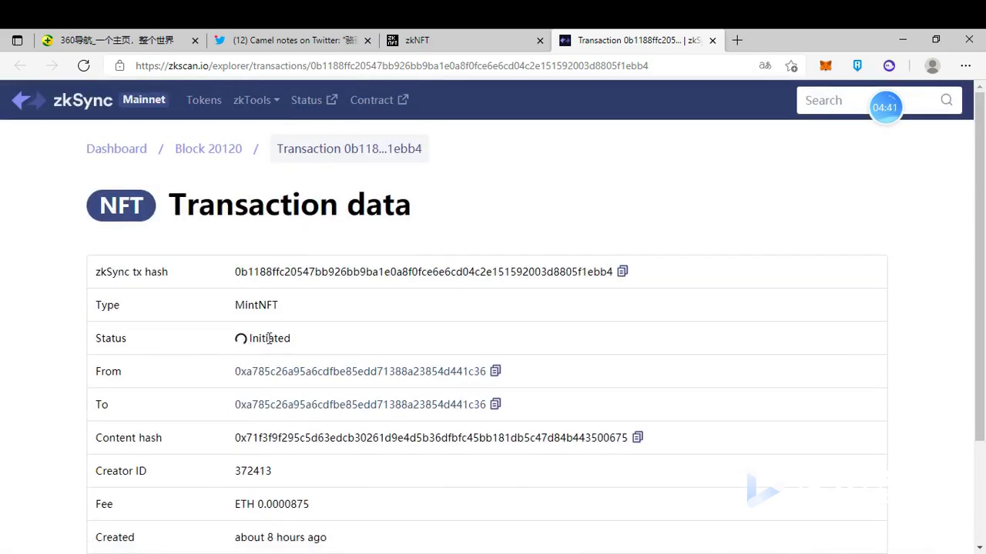
pyautogui.moveTo(236, 343); pyautogui.dragTo(315, 345)
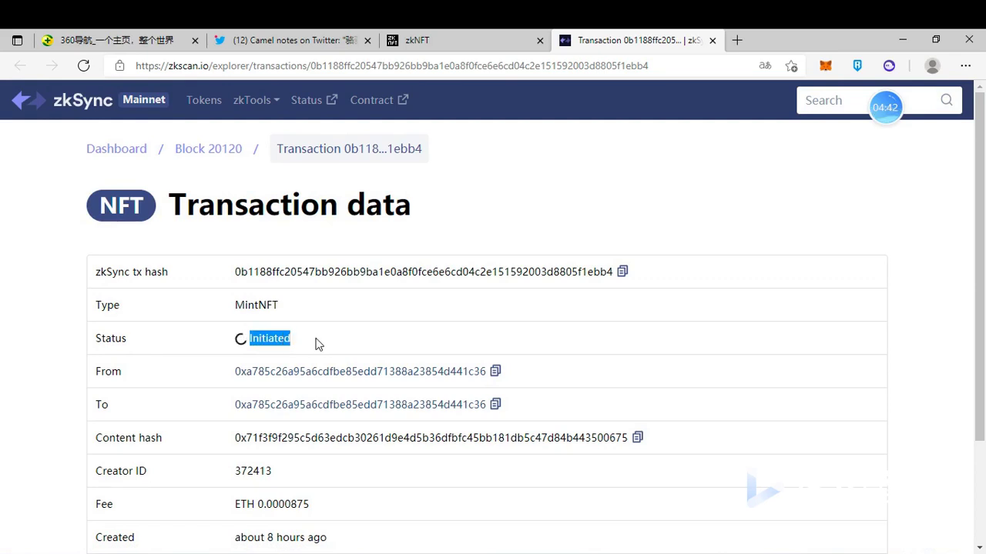
pyautogui.click(316, 344)
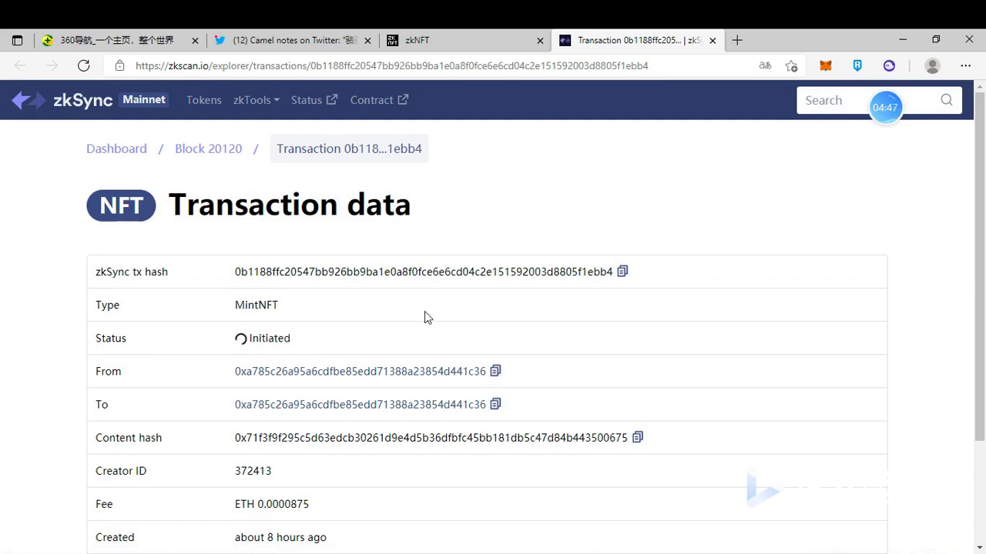
# Open the sender's account page and examine its transaction list for the new and earlier MintNFT entries
pyautogui.click(388, 376)
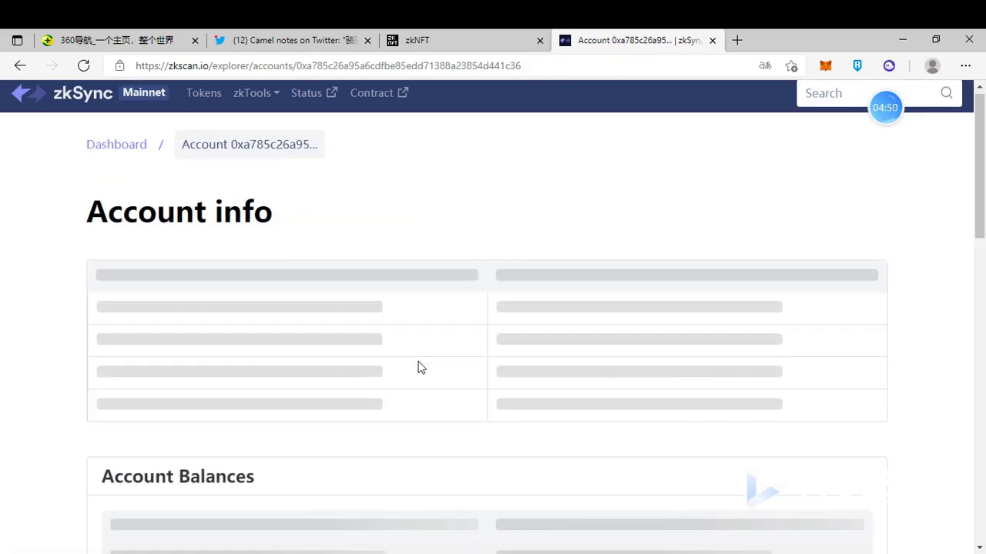
pyautogui.scroll(-10, 408, 374)
pyautogui.scroll(-4, 422, 368)
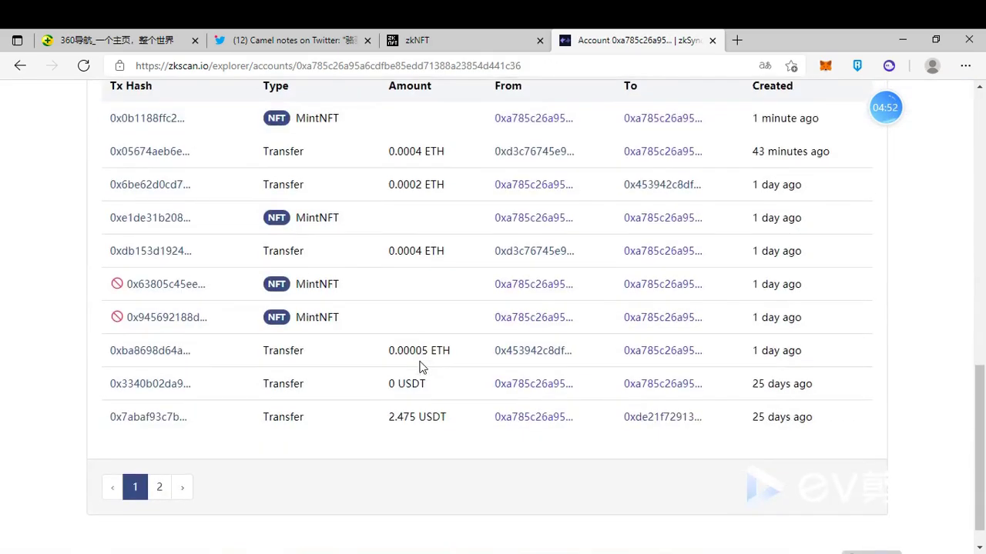
pyautogui.scroll(4, 424, 362)
pyautogui.scroll(-4, 424, 362)
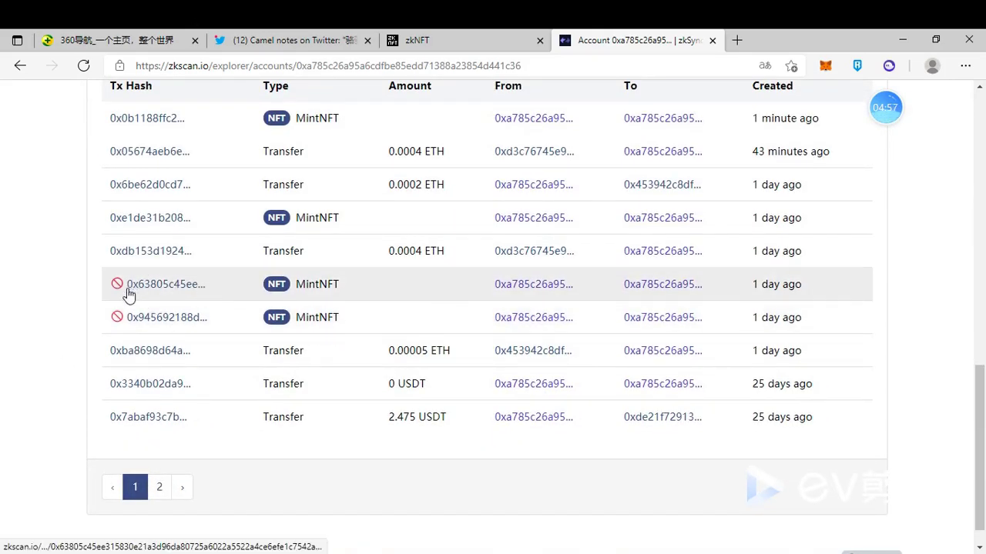
pyautogui.moveTo(116, 286)
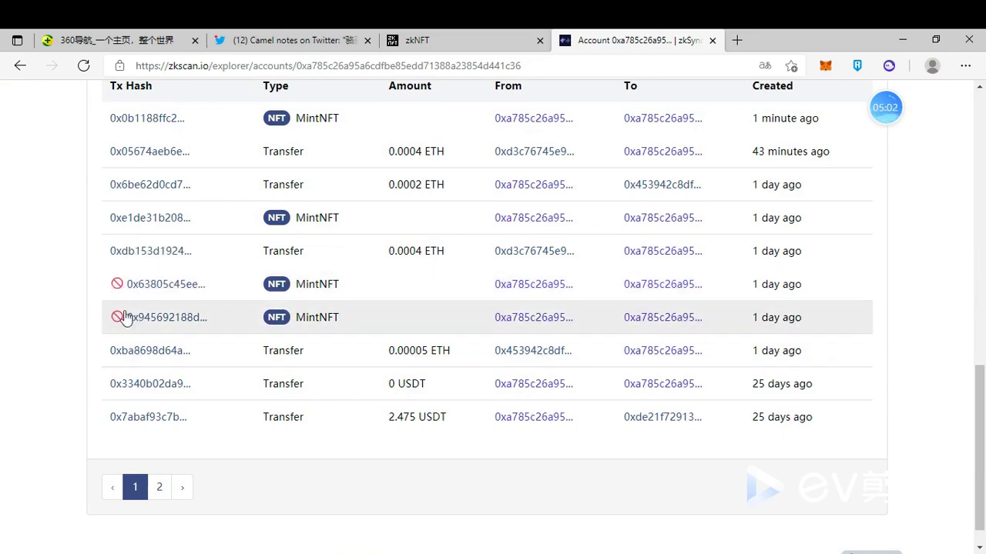
pyautogui.moveTo(117, 317)
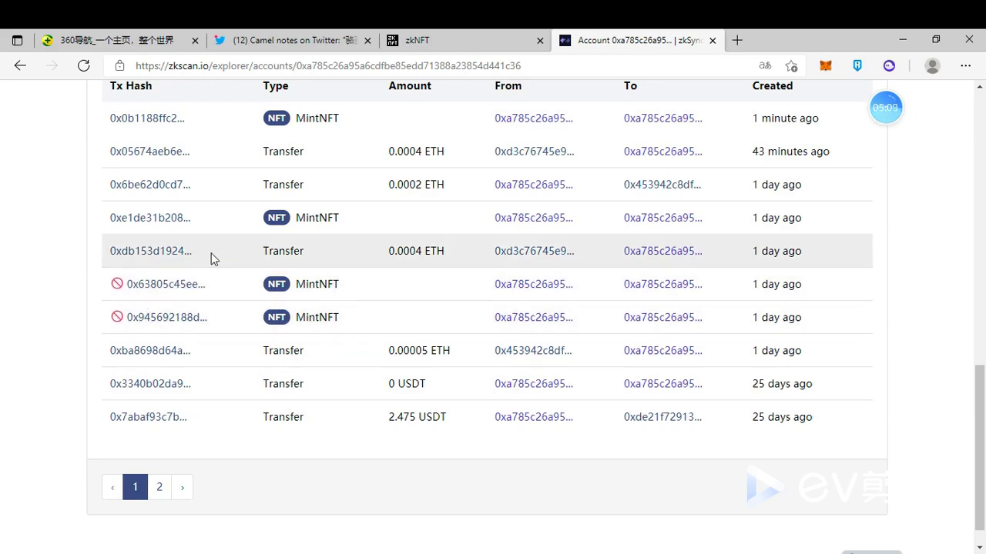
pyautogui.scroll(1, 197, 234)
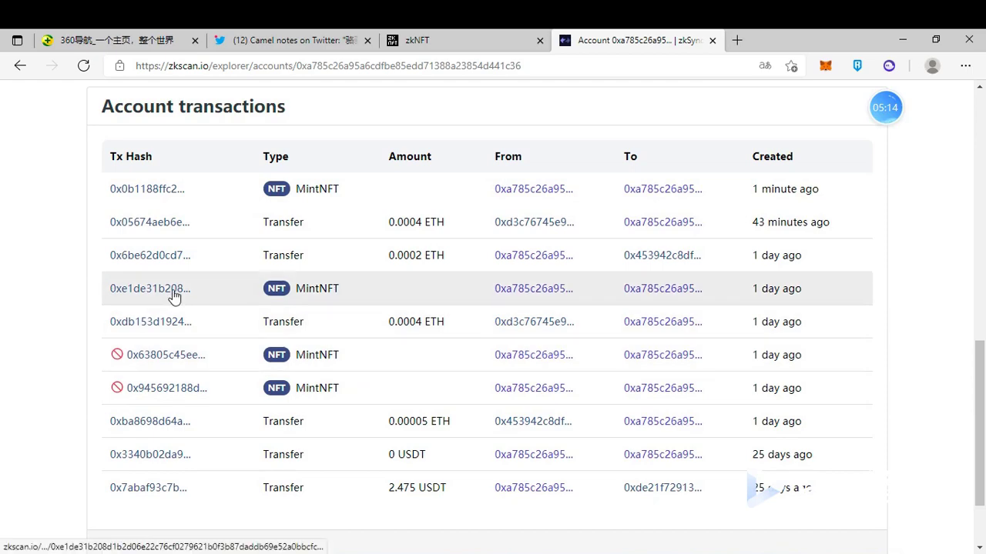
pyautogui.scroll(2, 172, 295)
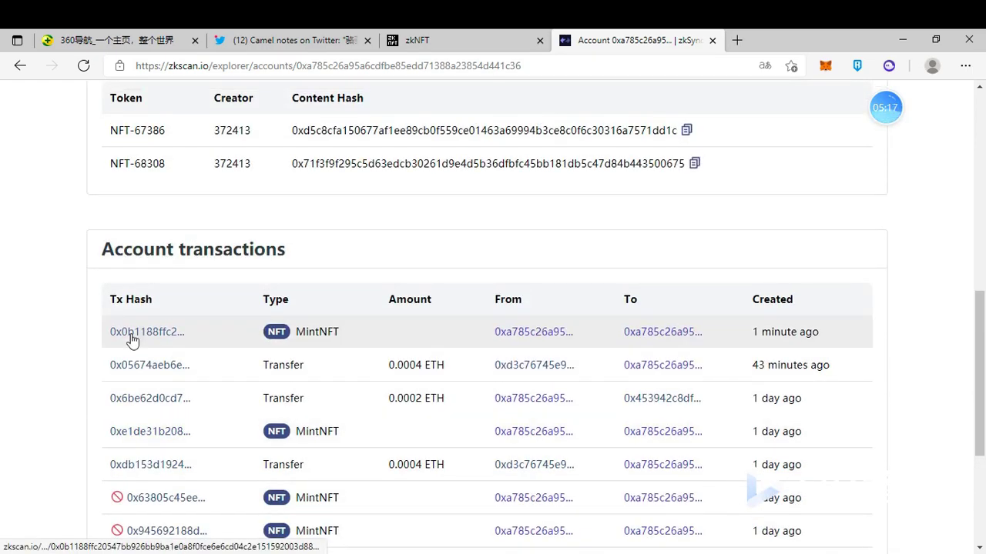
# Open the most recent MintNFT transaction of the account, check its status, and return to the account page
pyautogui.click(140, 341)
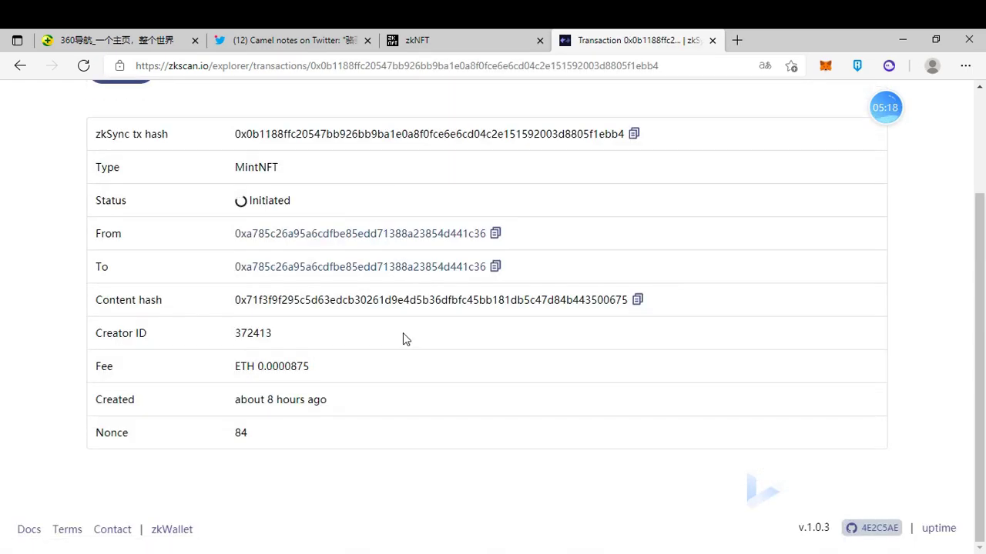
pyautogui.scroll(2, 403, 337)
pyautogui.moveTo(251, 339); pyautogui.dragTo(296, 343)
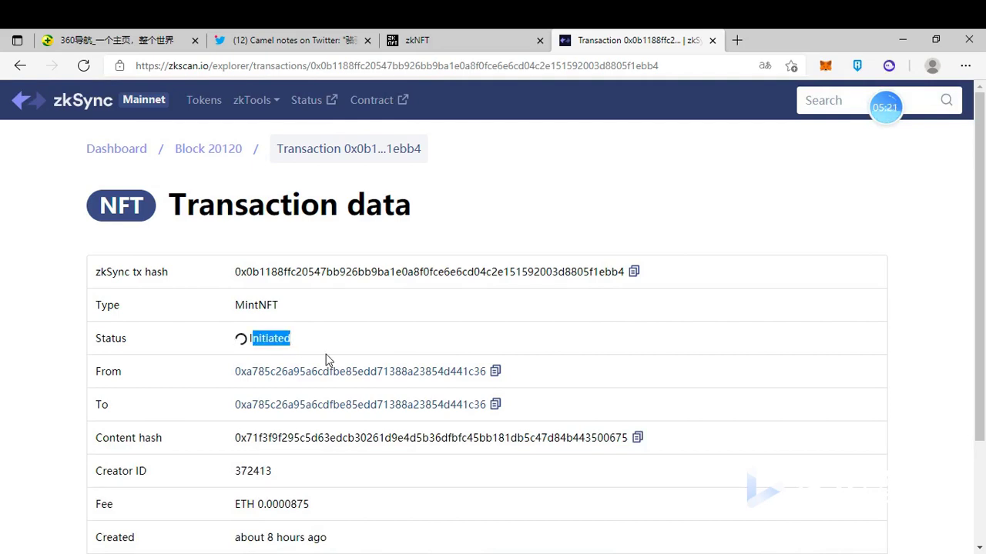
pyautogui.click(327, 359)
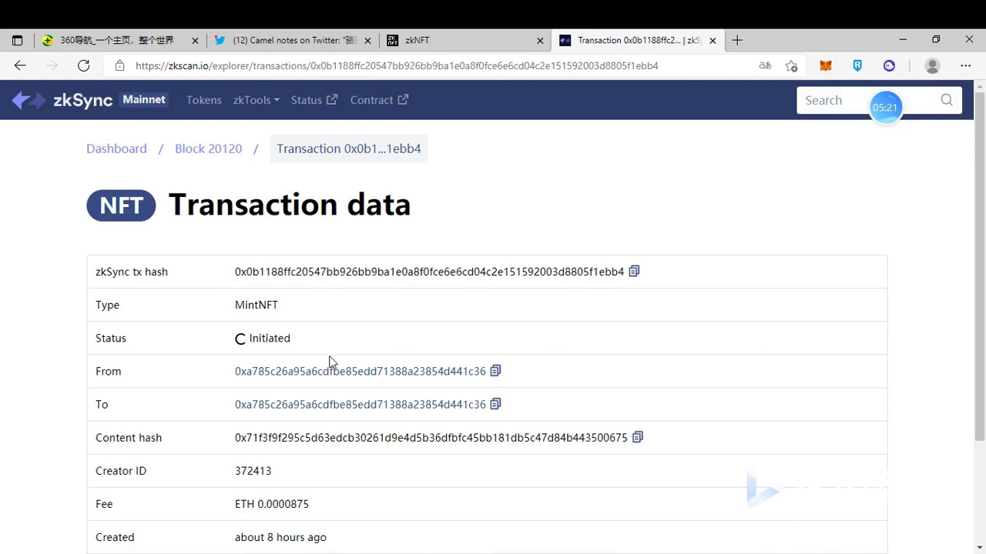
pyautogui.click(20, 68)
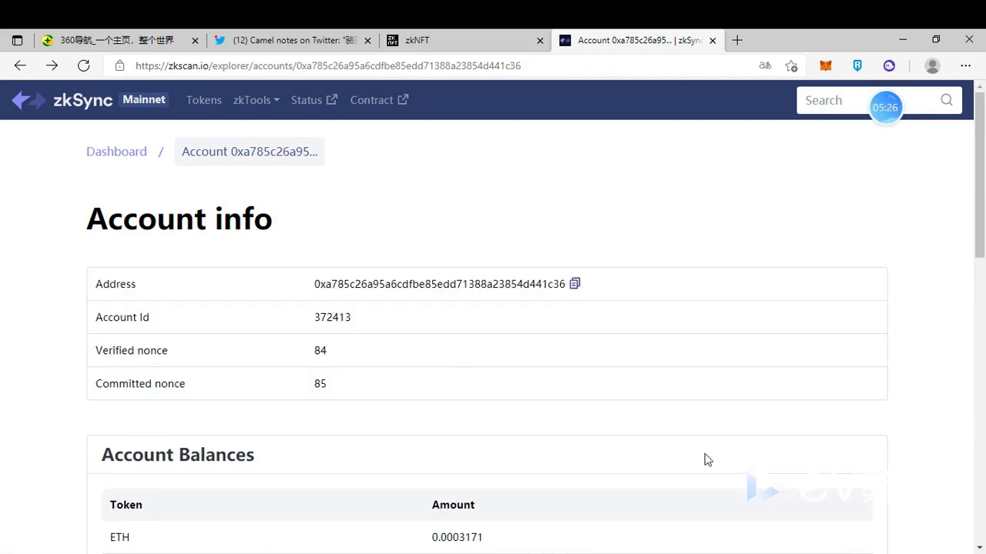
pyautogui.scroll(-2, 628, 379)
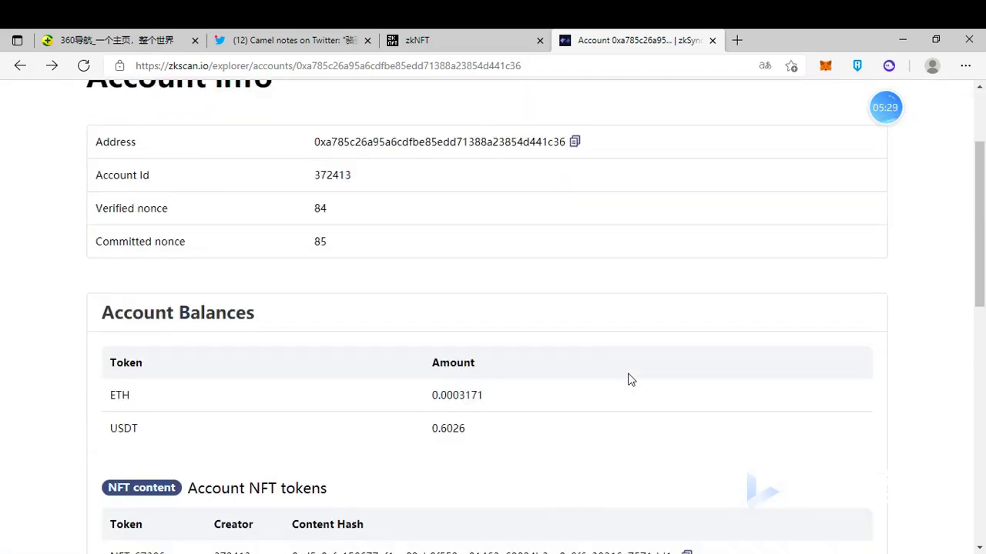
pyautogui.scroll(-4, 629, 379)
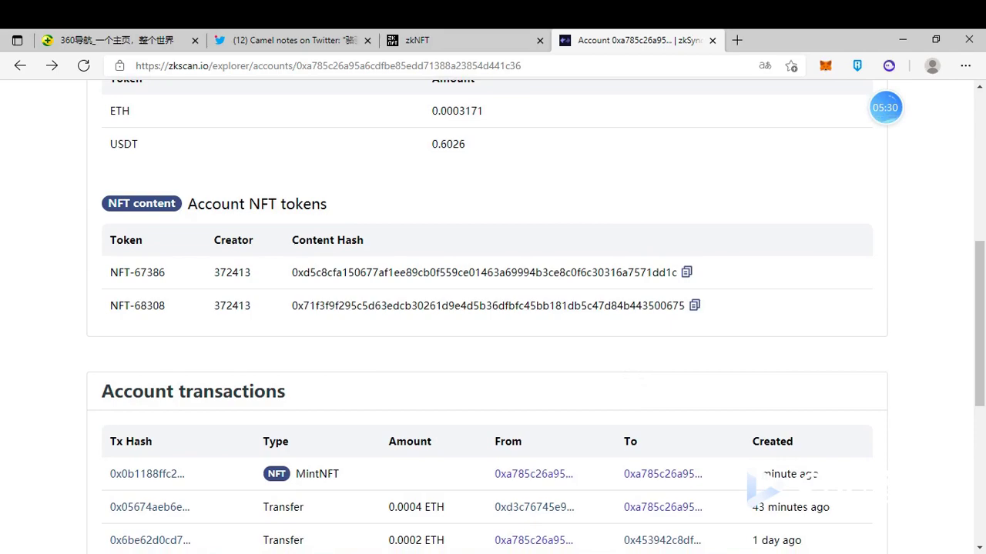
pyautogui.click(586, 508)
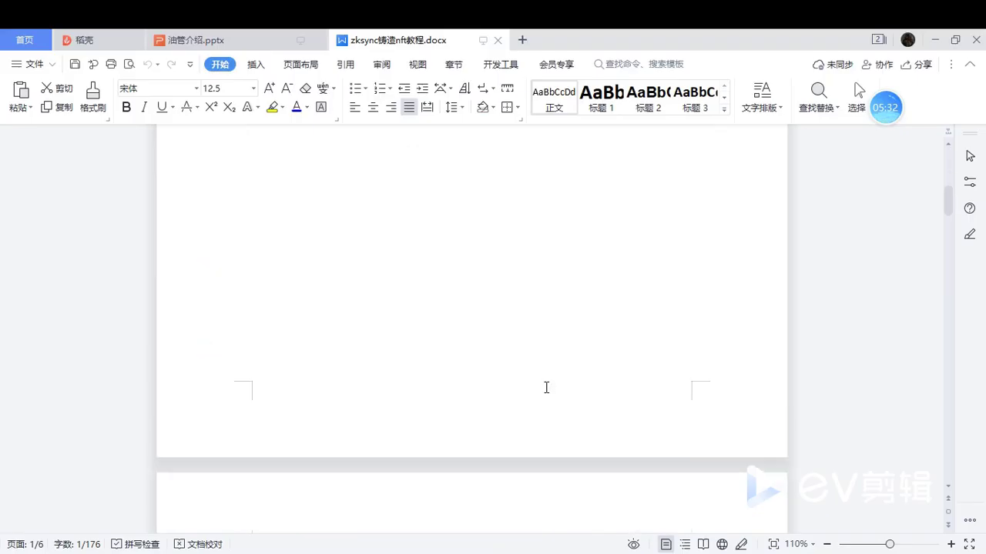
pyautogui.scroll(-5, 546, 387)
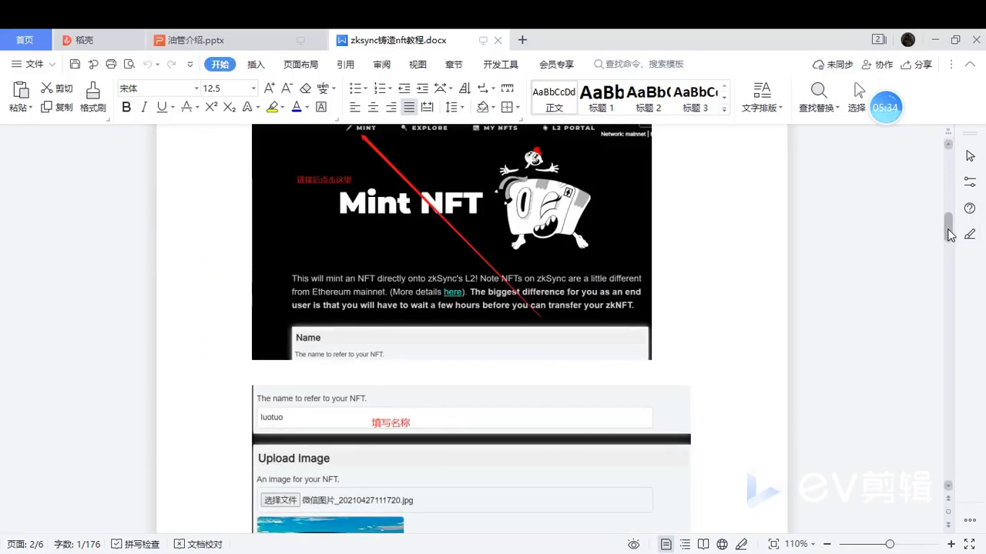
pyautogui.moveTo(950, 235); pyautogui.dragTo(952, 403)
pyautogui.scroll(-2, 346, 330)
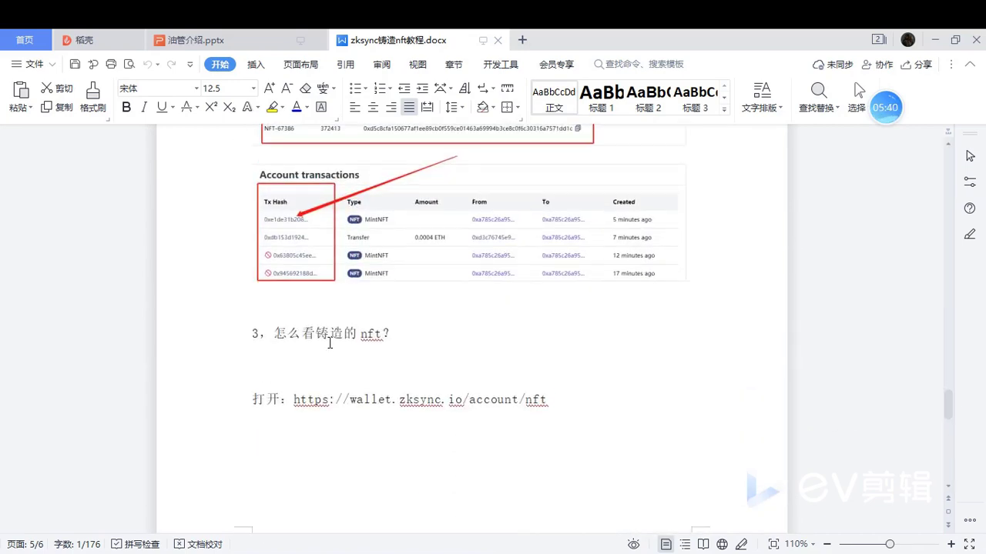
pyautogui.scroll(-3, 333, 342)
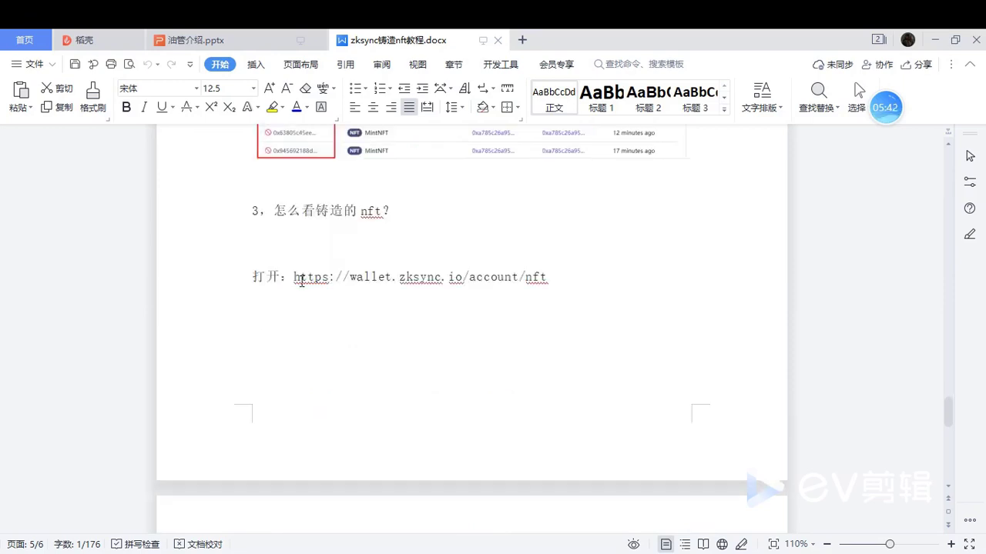
pyautogui.moveTo(296, 276); pyautogui.dragTo(565, 264)
pyautogui.hotkey('ctrl', 'c')
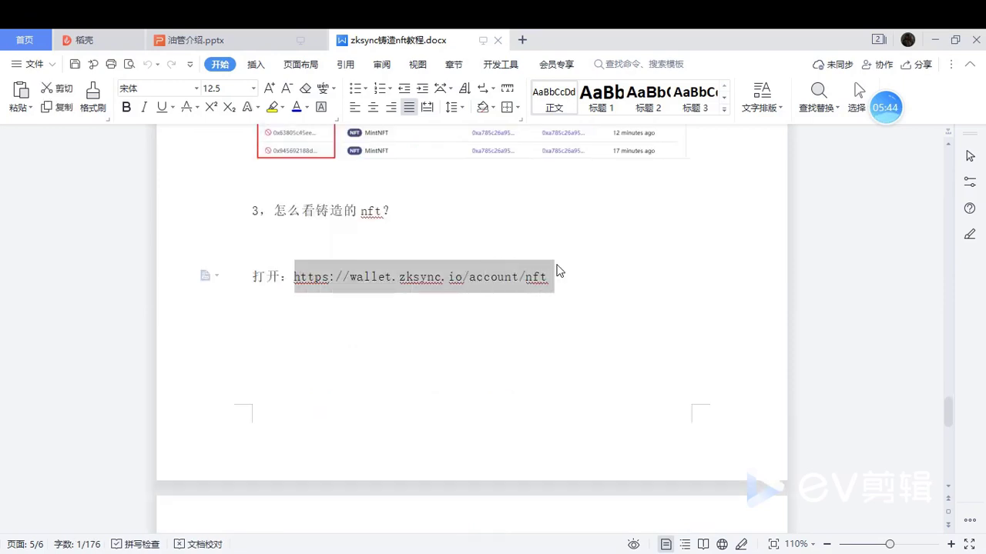
pyautogui.moveTo(264, 551)
pyautogui.click(264, 501)
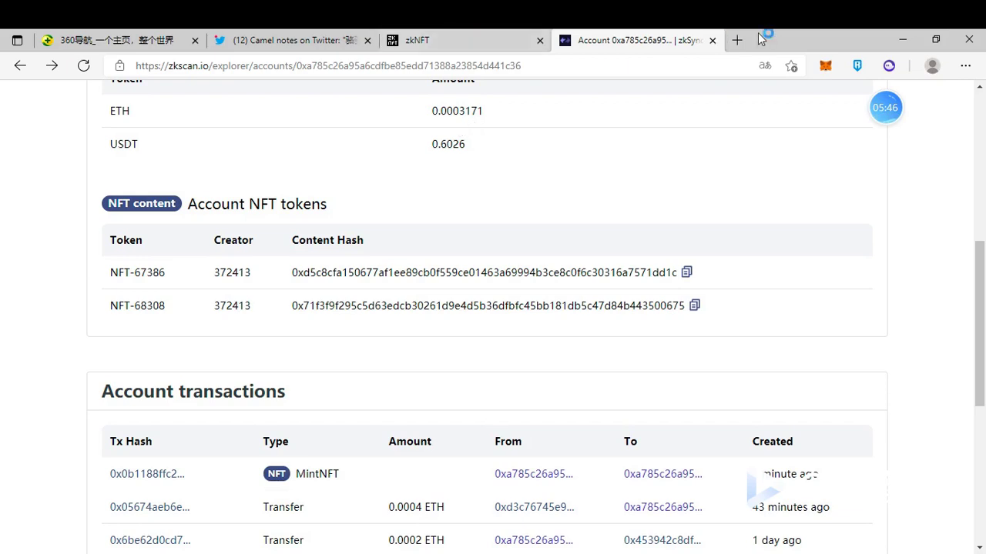
pyautogui.click(739, 39)
pyautogui.hotkey('ctrl', 'v')
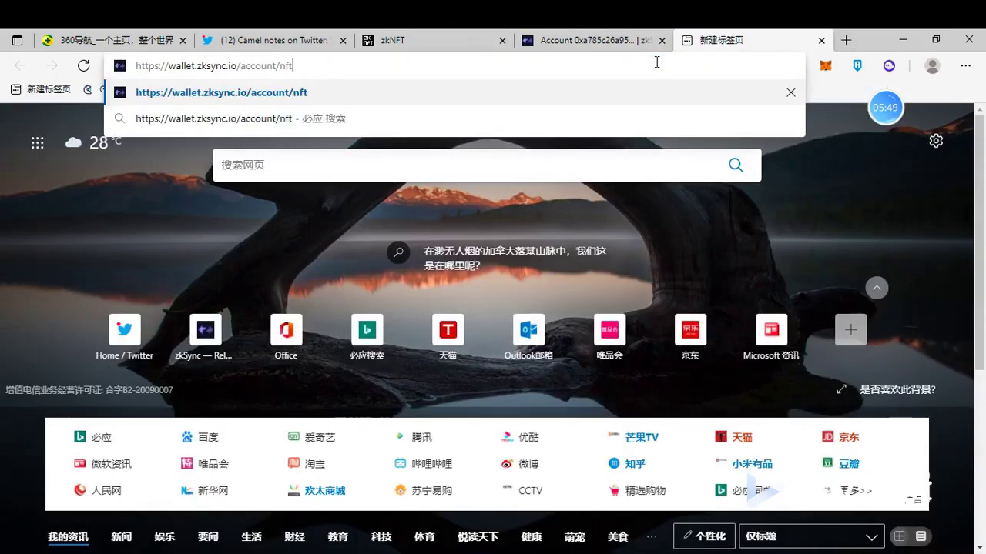
pyautogui.press('Return')
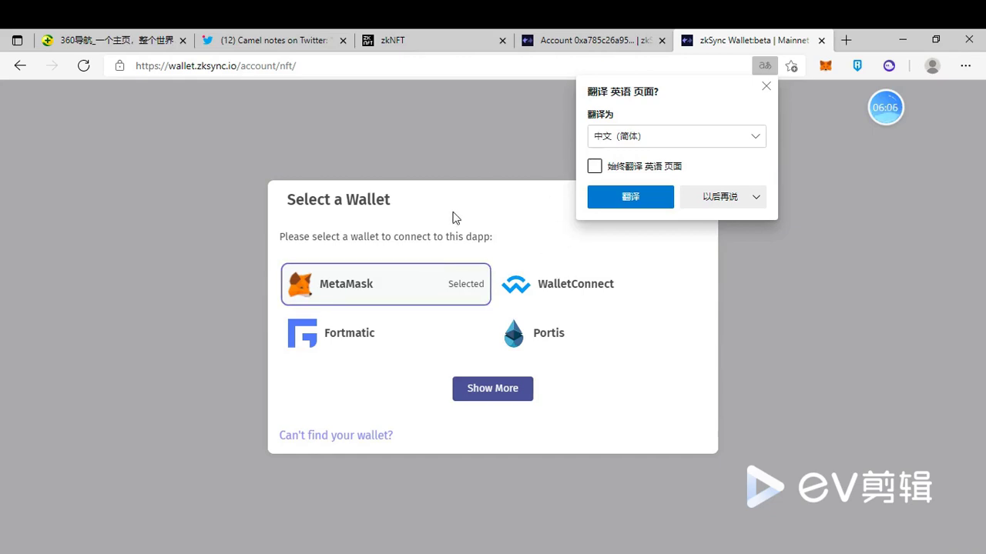
pyautogui.click(378, 290)
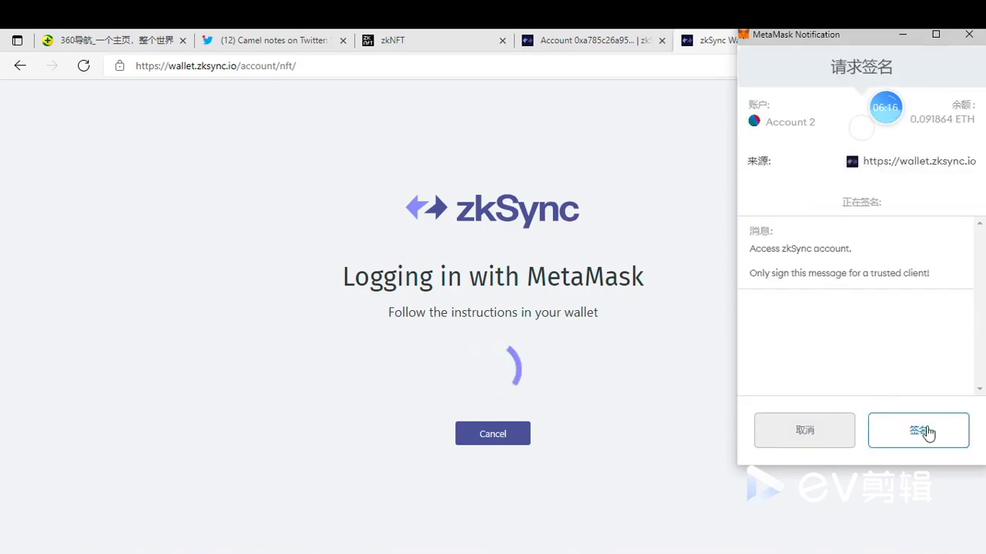
pyautogui.click(919, 431)
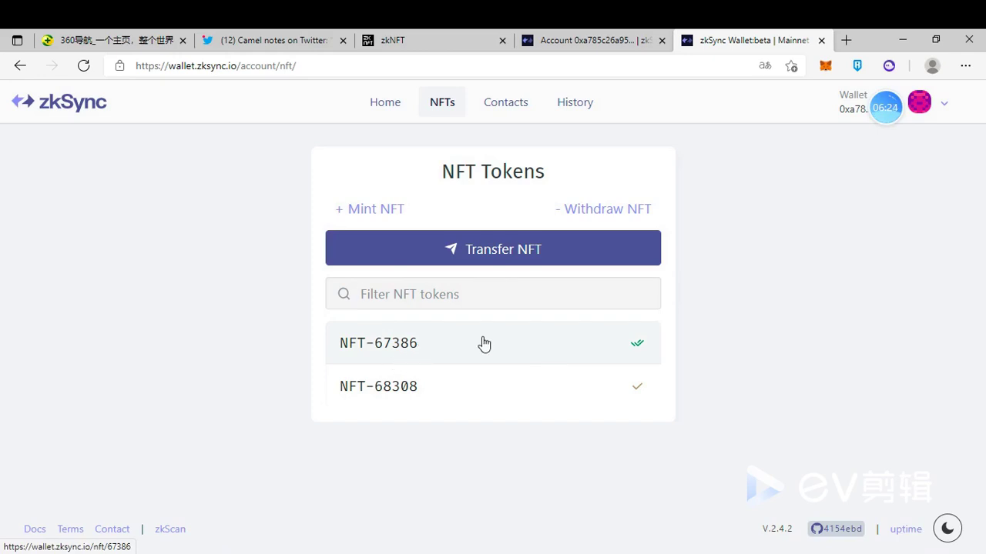
# Check the details and status of NFT-67386 and NFT-68308 in the zkSync wallet and return to the token list
pyautogui.click(431, 351)
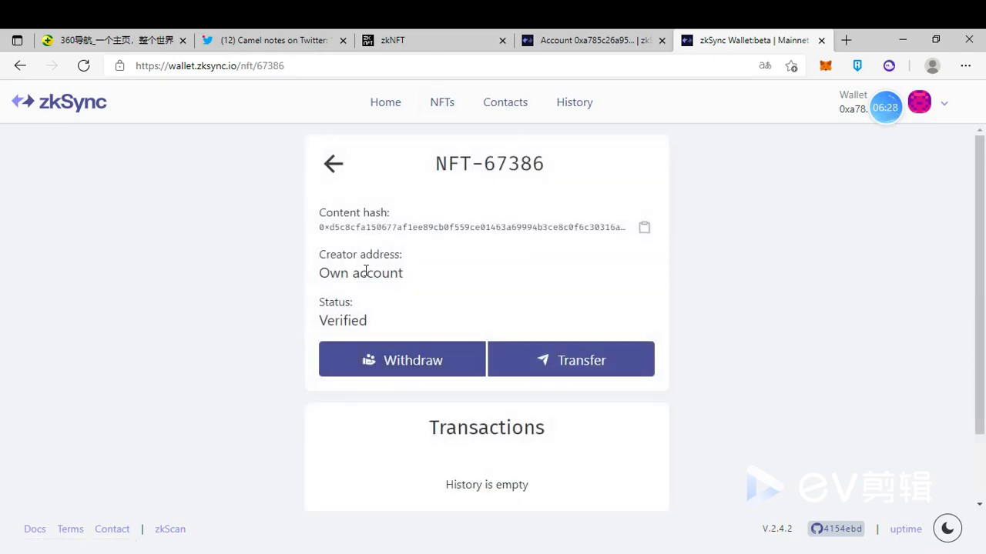
pyautogui.click(332, 164)
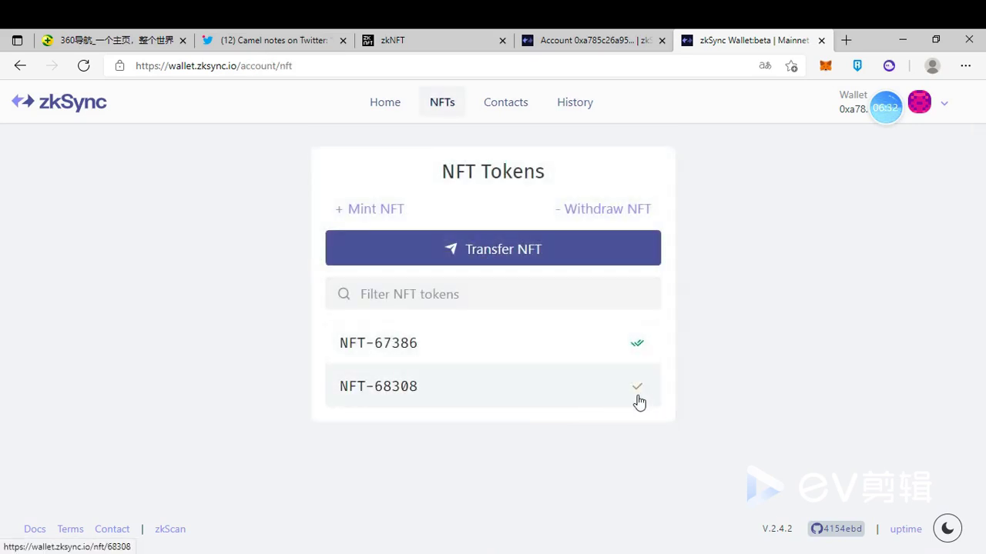
pyautogui.moveTo(638, 389)
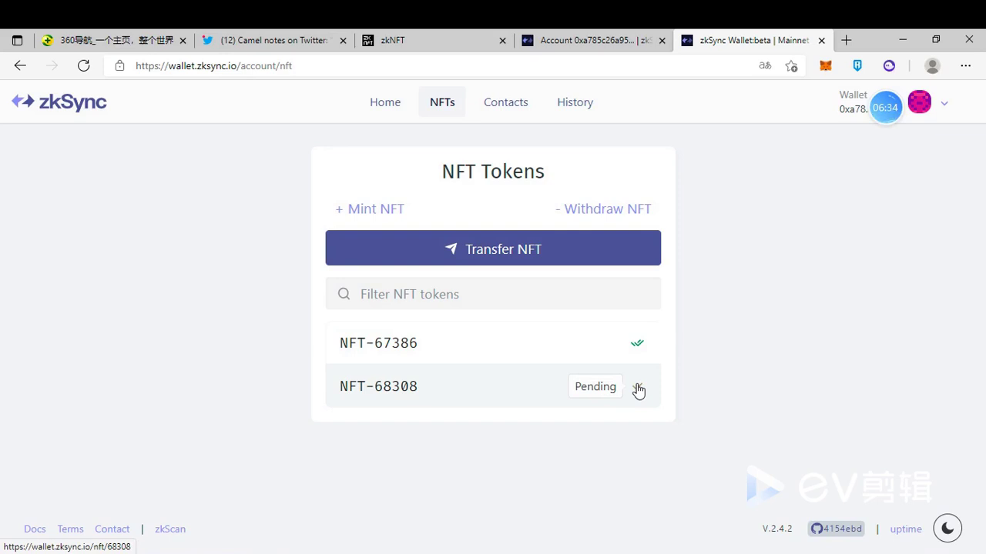
pyautogui.click(468, 394)
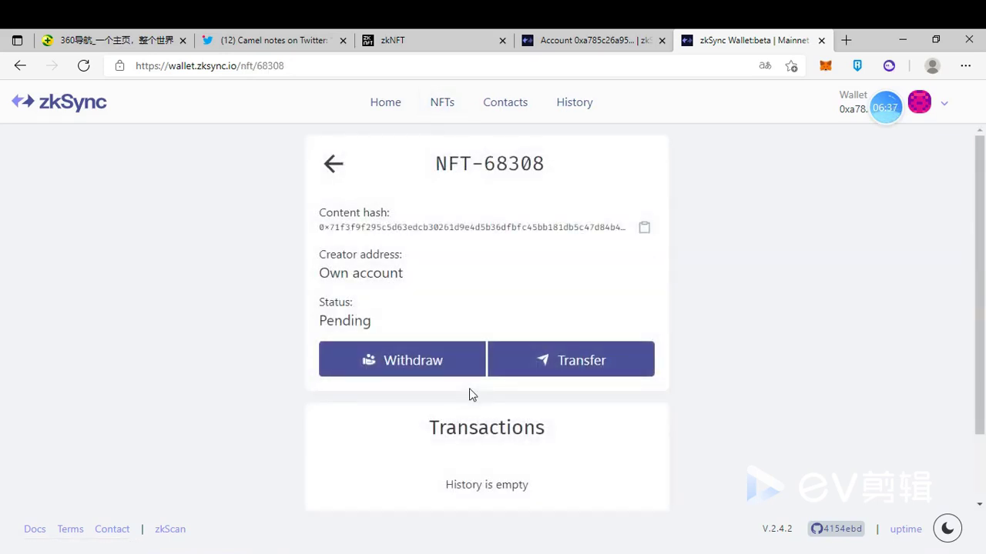
pyautogui.click(333, 163)
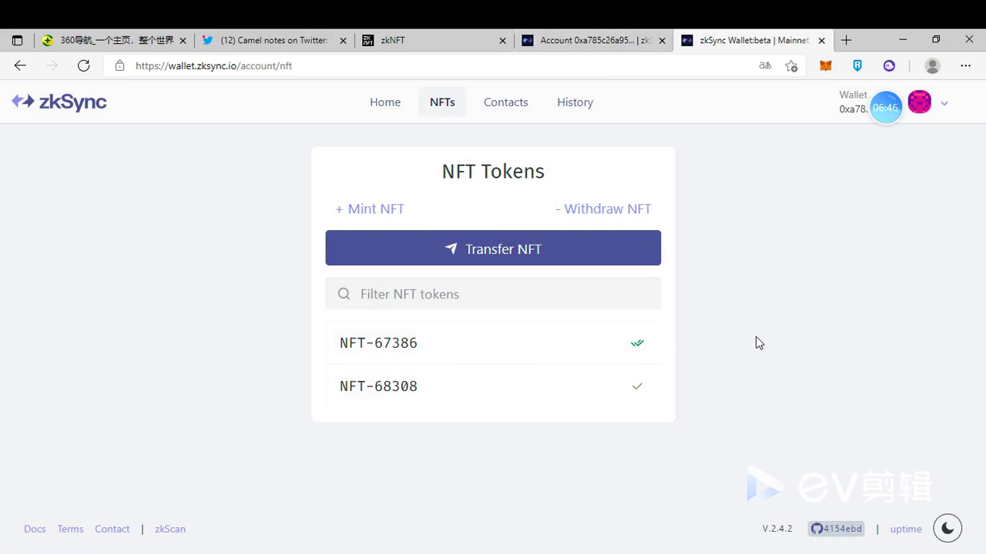
# Look at the Content Hash column on the zkScan account page and view the wallet's Mint NFT form
pyautogui.click(601, 41)
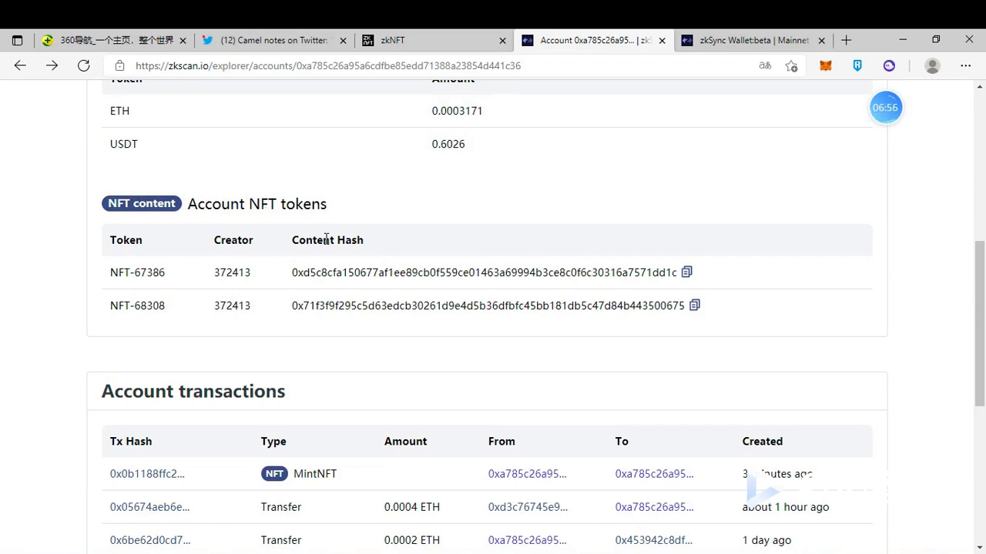
pyautogui.moveTo(293, 242); pyautogui.dragTo(356, 245)
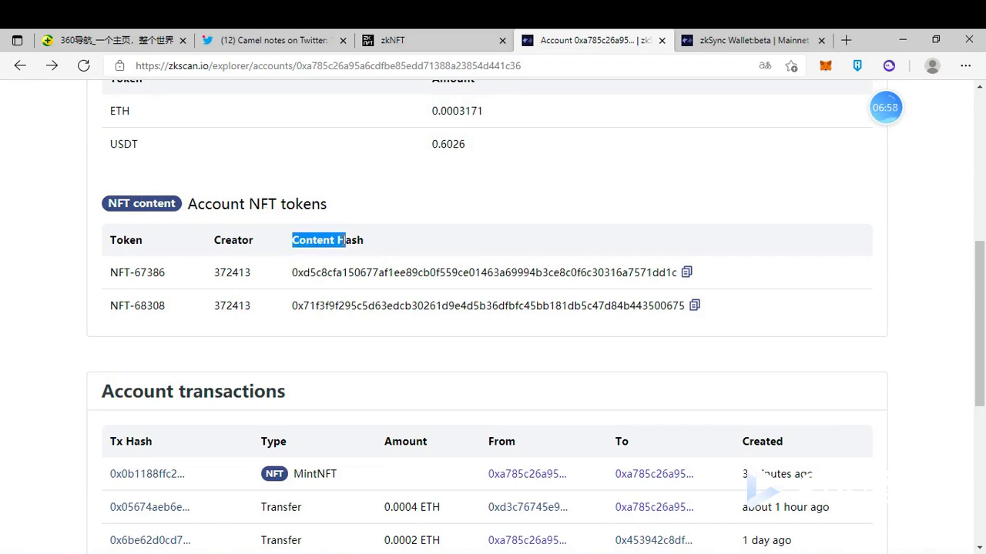
pyautogui.click(378, 260)
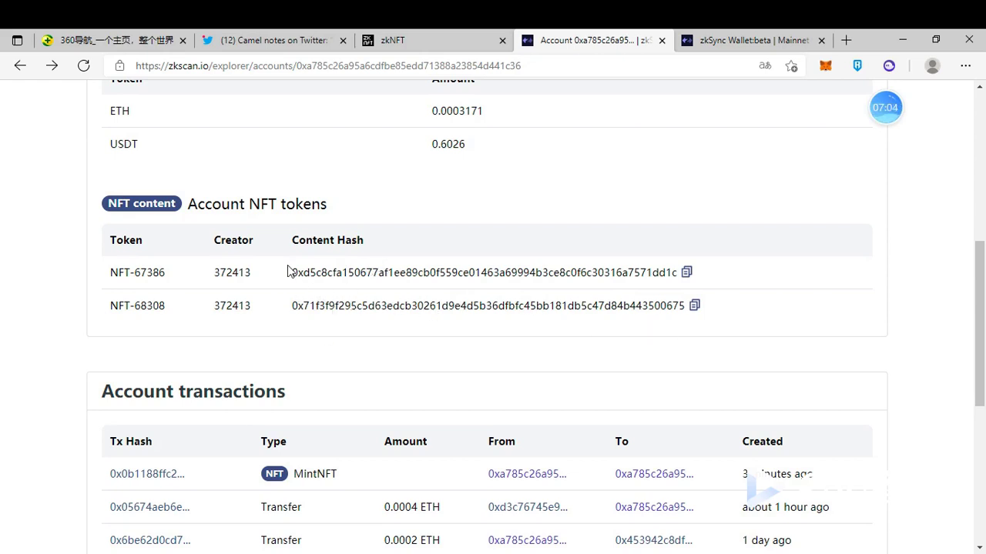
pyautogui.click(722, 38)
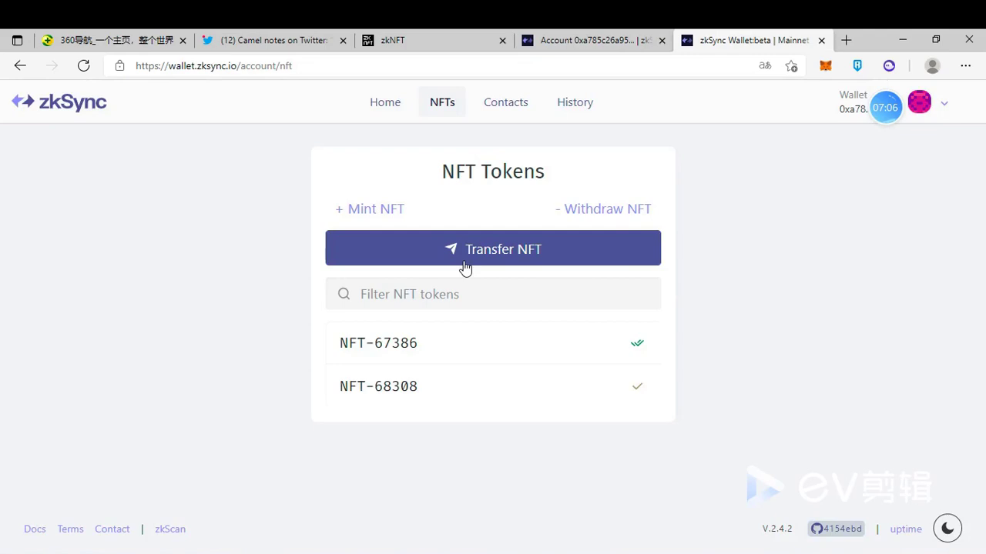
pyautogui.click(373, 215)
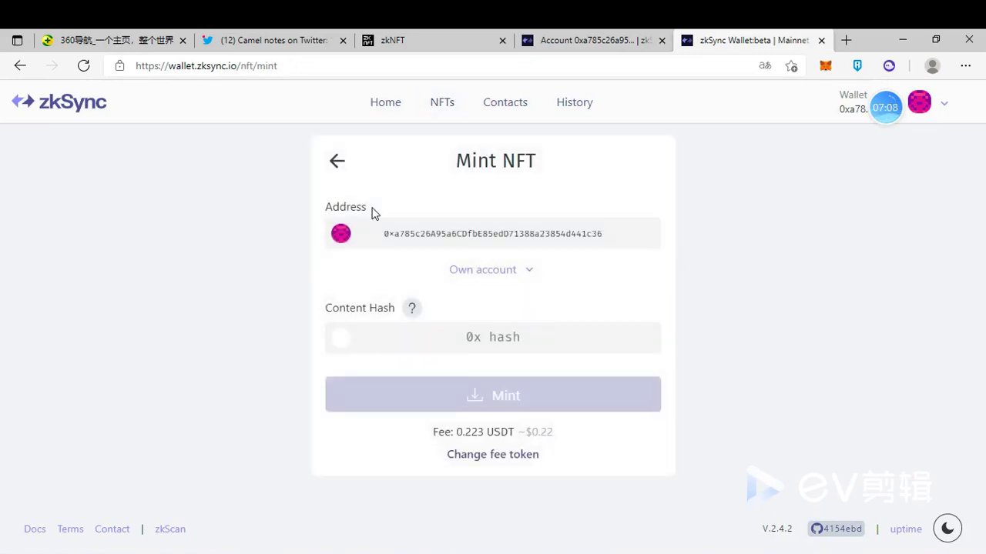
pyautogui.click(337, 162)
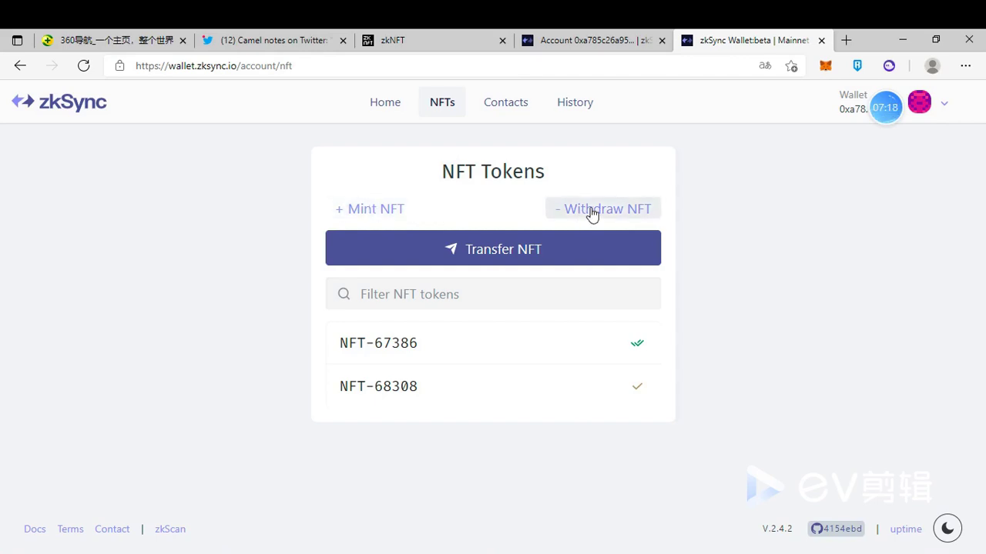
# Open the wallet's Mint NFT form and compare its Content Hash field with the Content Hash column on zkScan
pyautogui.click(374, 216)
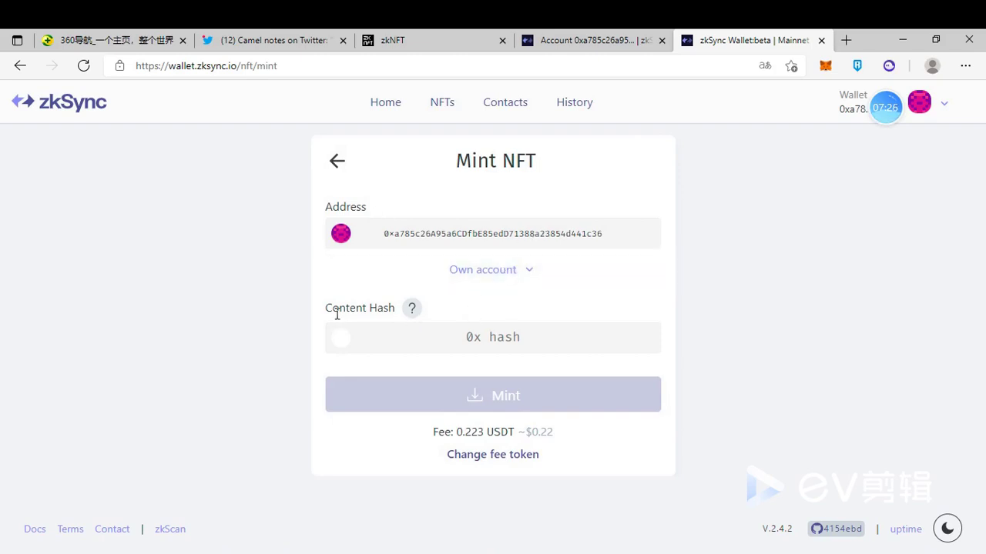
pyautogui.moveTo(331, 308); pyautogui.dragTo(395, 308)
pyautogui.click(575, 31)
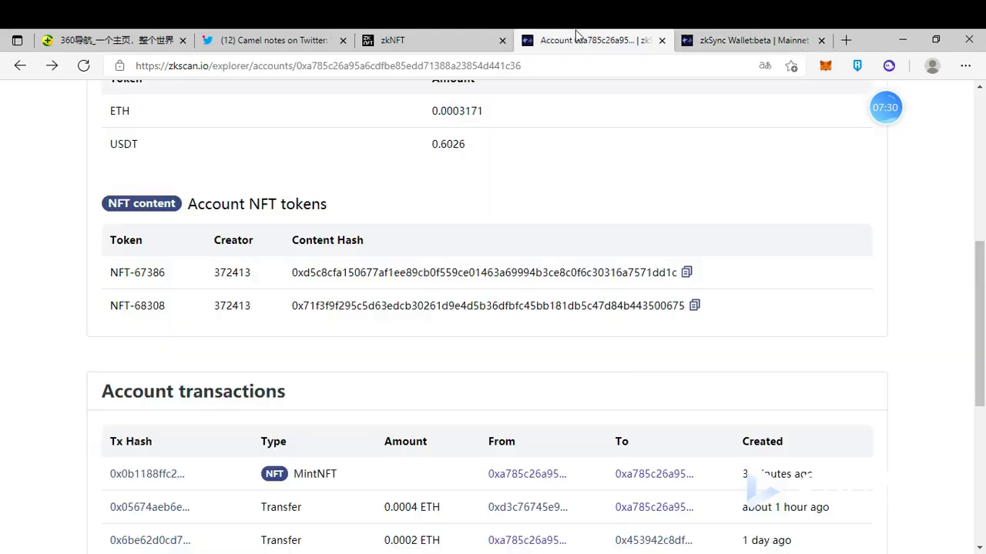
pyautogui.tripleClick(311, 238)
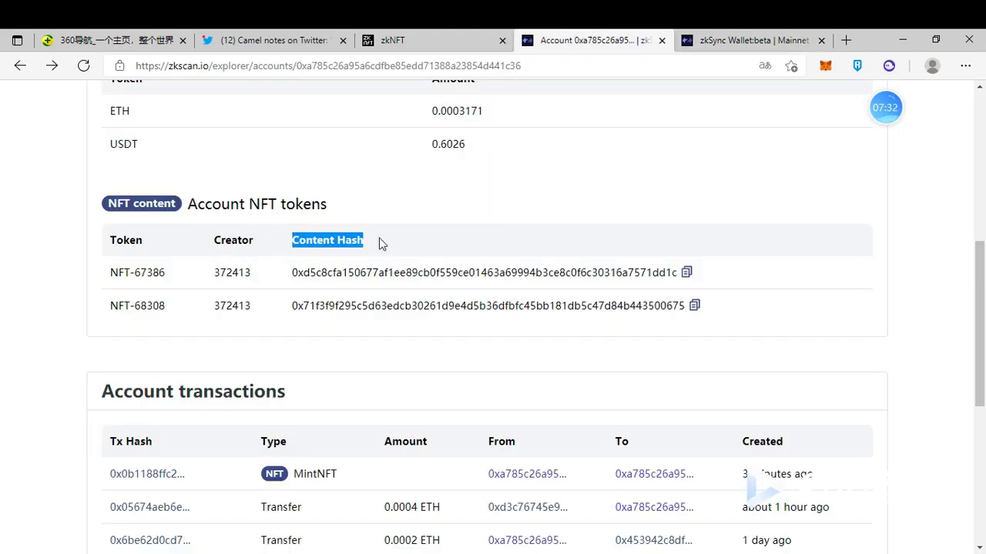
pyautogui.hotkey('ctrl', 'Tab')
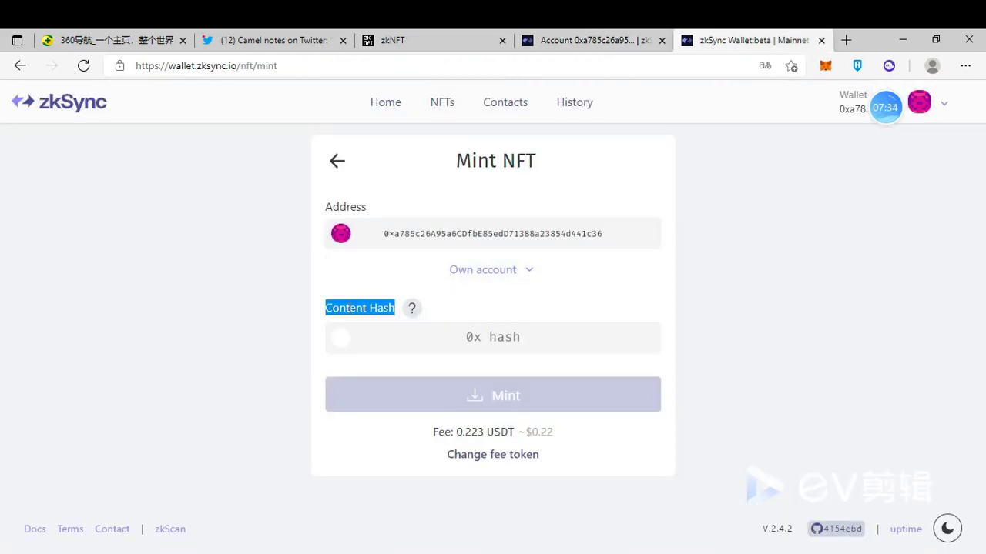
pyautogui.click(399, 302)
# Copy the content hash of NFT-68308 from the zkScan account page and enter it as the Content Hash in the Mint NFT form
pyautogui.hotkey('ctrl', 'shift', 'Tab')
pyautogui.click(455, 445)
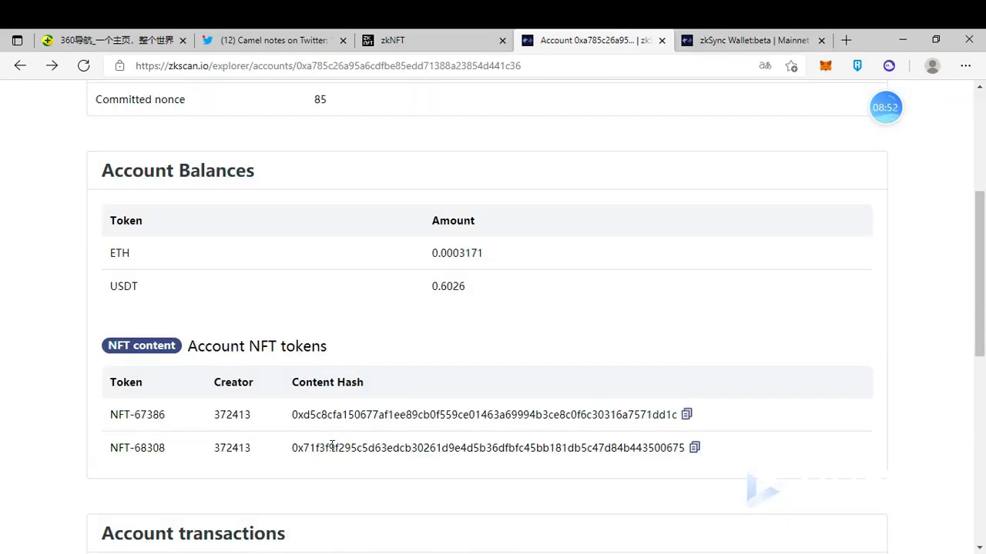
pyautogui.moveTo(298, 445); pyautogui.dragTo(480, 443)
pyautogui.click(480, 443)
pyautogui.click(694, 448)
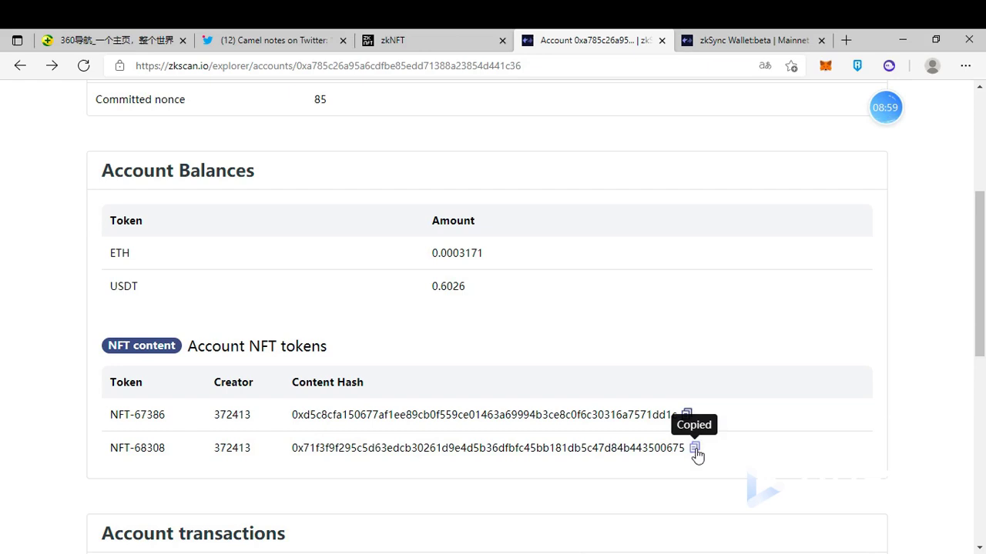
pyautogui.click(736, 32)
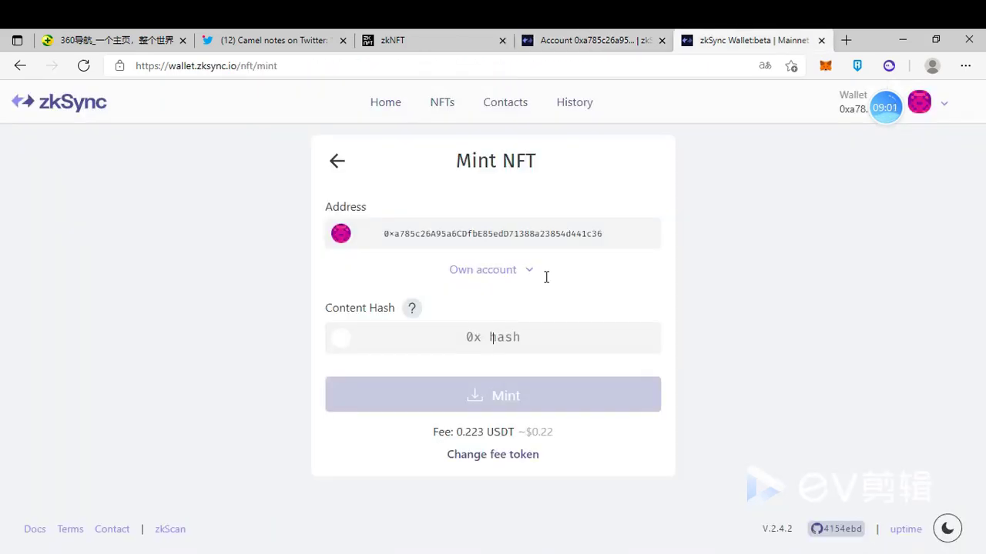
pyautogui.click(511, 333)
pyautogui.hotkey('ctrl', 'v')
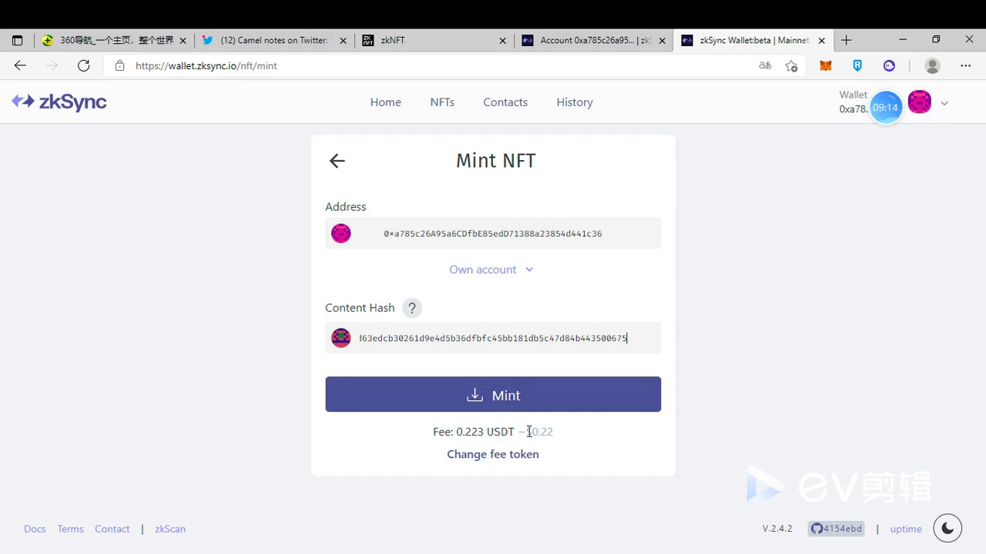
# Mint the NFT from the zkSync wallet form after checking the fee, signing the MintNFT request in MetaMask
pyautogui.moveTo(435, 429); pyautogui.dragTo(590, 449)
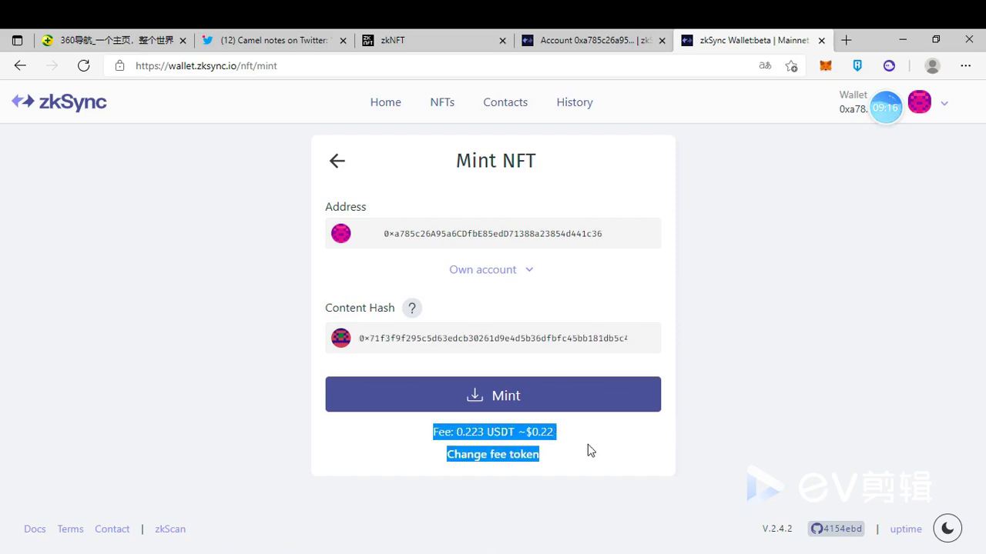
pyautogui.click(409, 449)
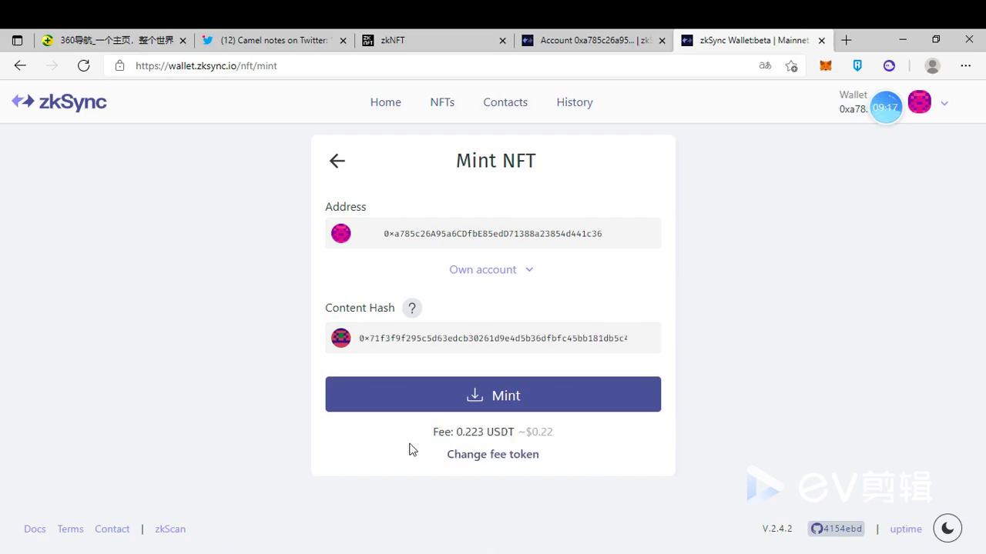
pyautogui.click(549, 406)
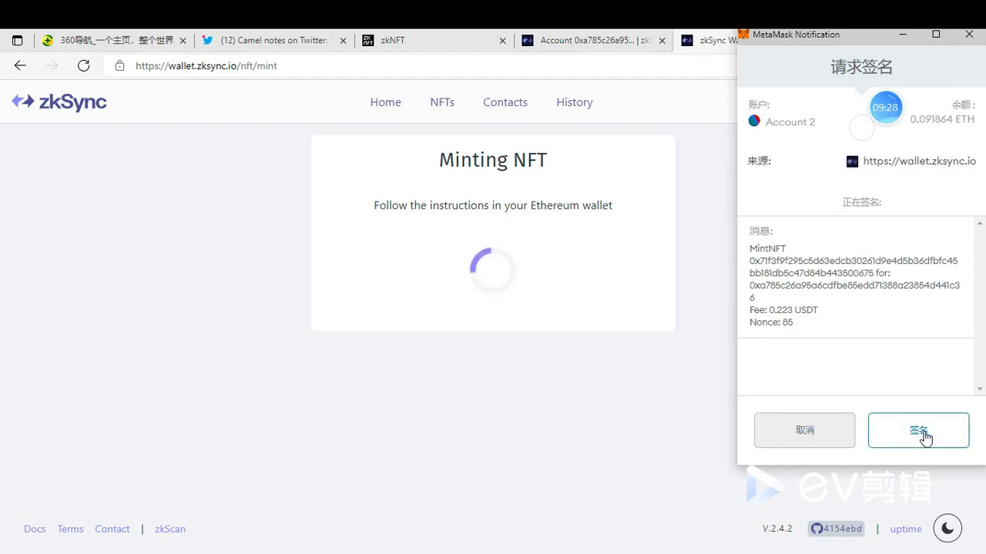
pyautogui.click(923, 436)
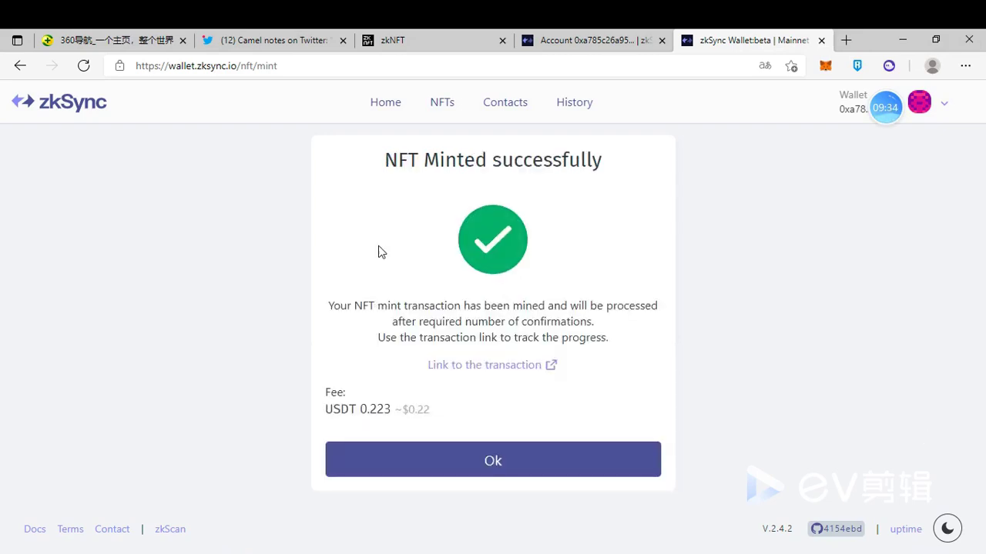
# Acknowledge the completed mint in the wallet, switch to zkScan and reload the account page, dismissing the translation offer
pyautogui.click(508, 465)
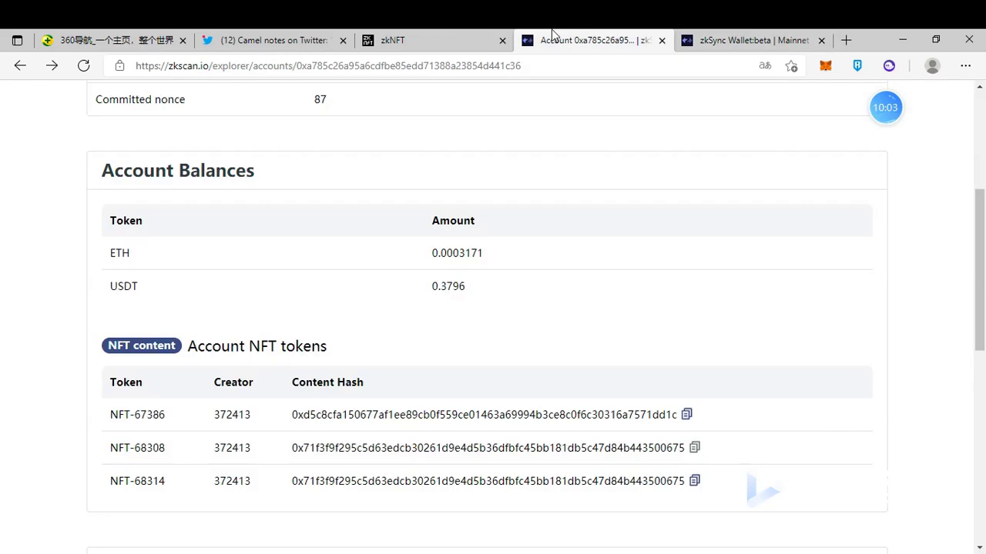
pyautogui.click(554, 39)
pyautogui.scroll(1, 365, 300)
pyautogui.scroll(-4, 365, 300)
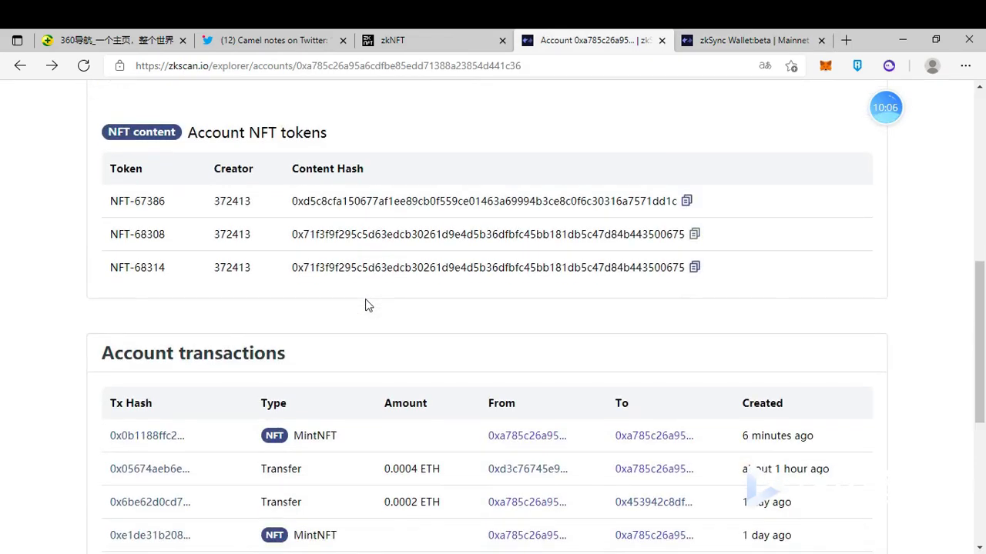
pyautogui.click(84, 68)
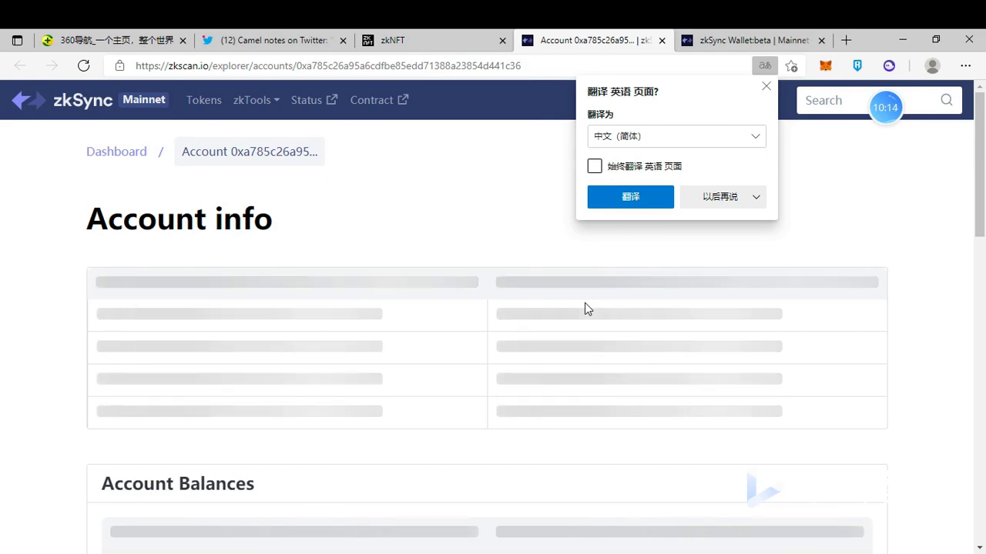
pyautogui.click(766, 87)
# Look over the account info, account balances and NFT token sections of the reloaded zkScan account page
pyautogui.scroll(-5, 657, 223)
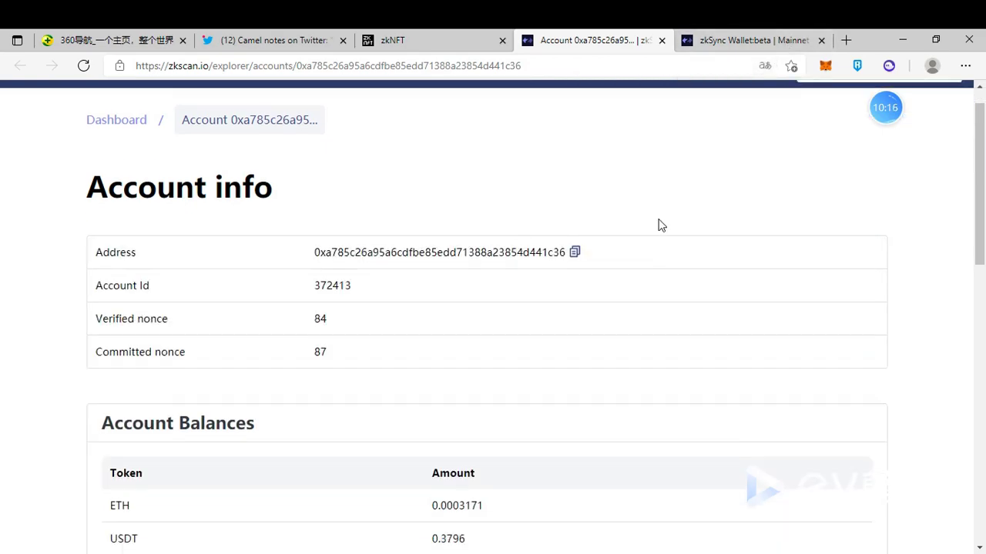
pyautogui.scroll(-2, 446, 258)
pyautogui.scroll(5, 418, 266)
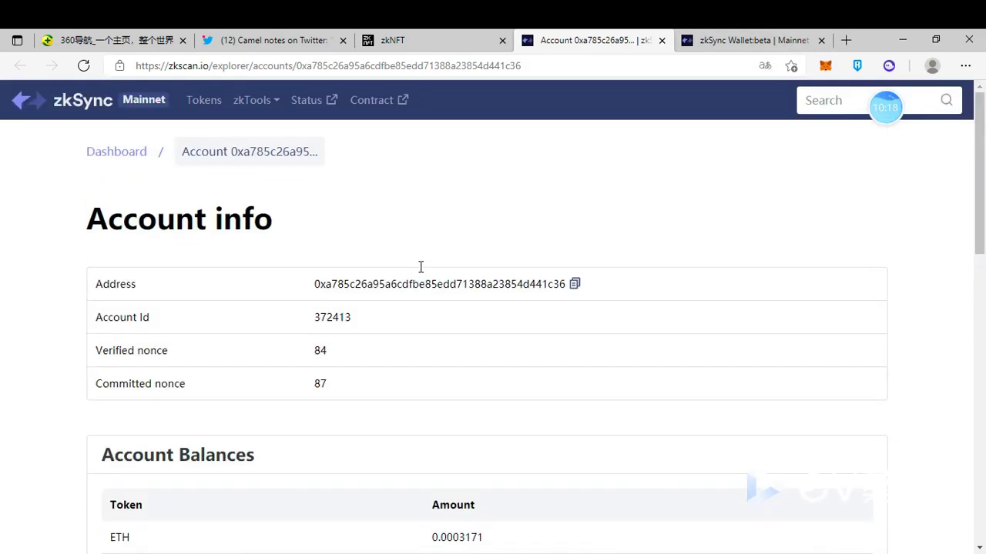
pyautogui.scroll(-5, 422, 271)
pyautogui.scroll(5, 424, 269)
pyautogui.scroll(-4, 428, 268)
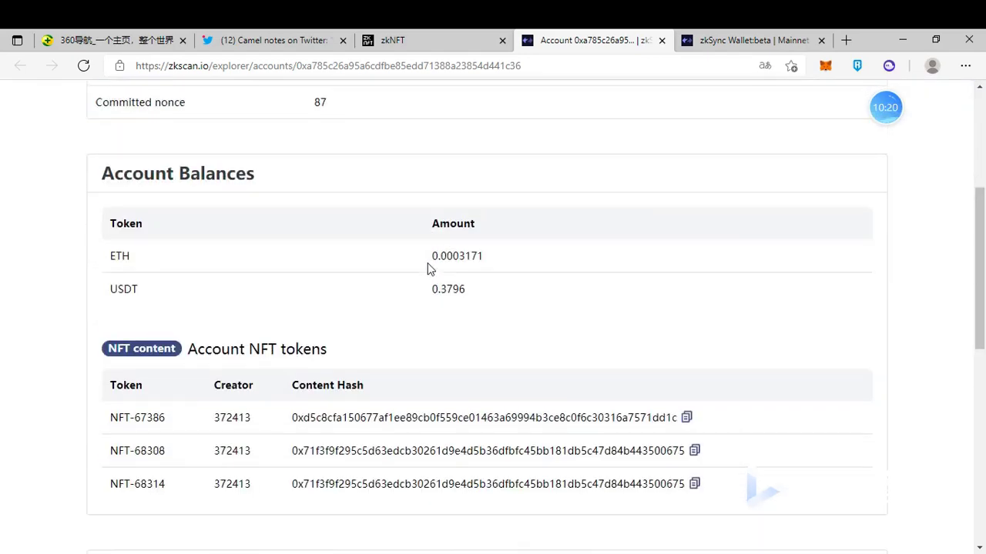
pyautogui.scroll(2, 431, 269)
pyautogui.scroll(-3, 430, 268)
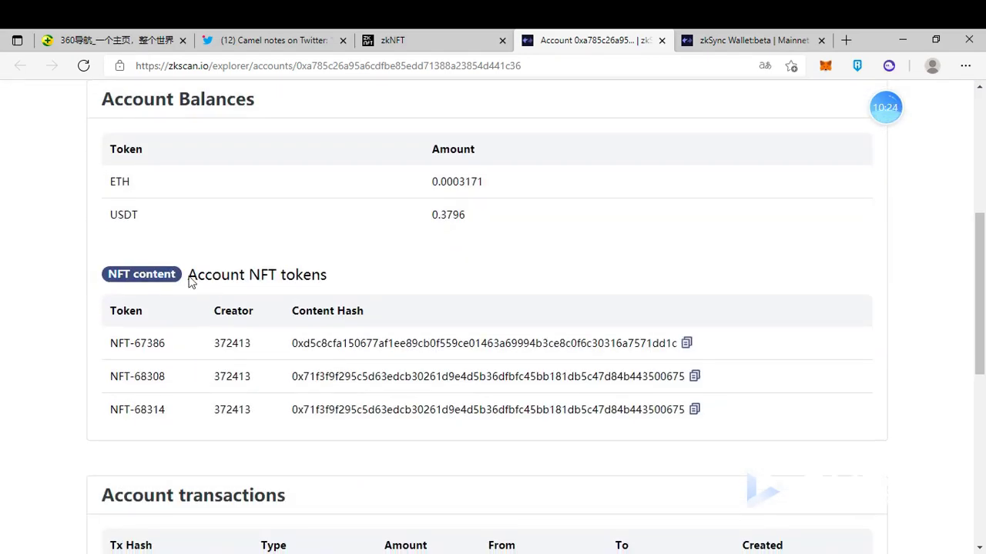
# Examine the Account NFT tokens table on zkScan, highlighting its heading and the NFT-67386 row
pyautogui.moveTo(207, 275); pyautogui.dragTo(300, 275)
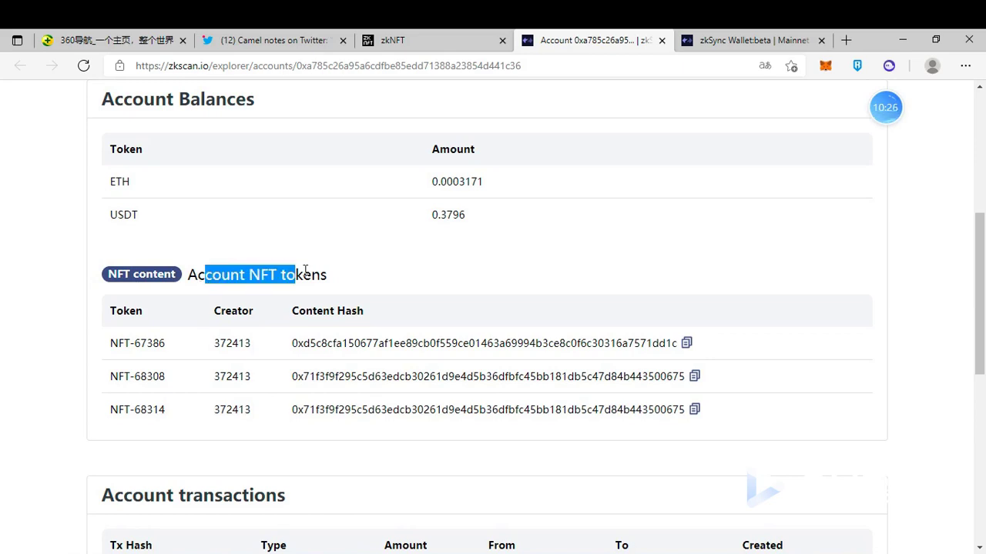
pyautogui.click(265, 271)
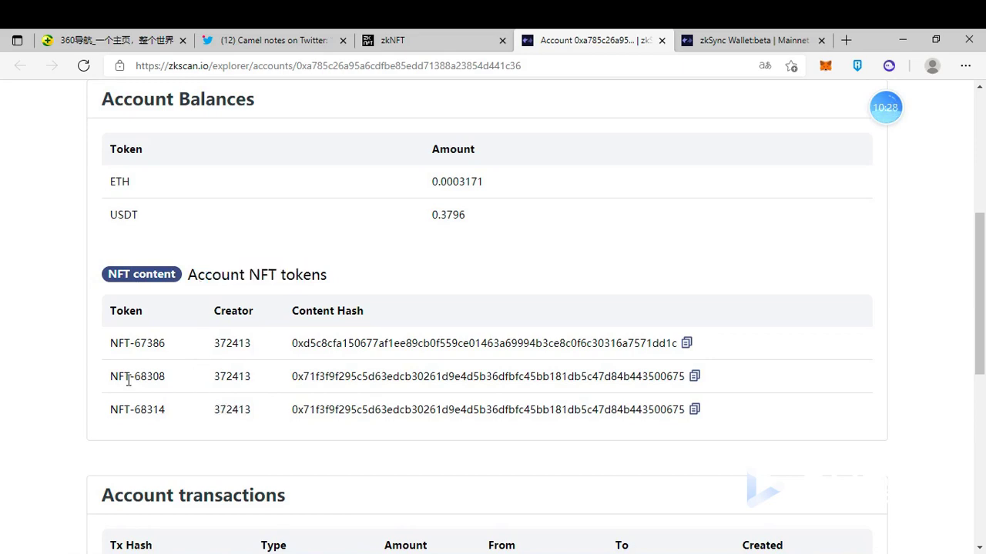
pyautogui.moveTo(113, 339); pyautogui.dragTo(308, 345)
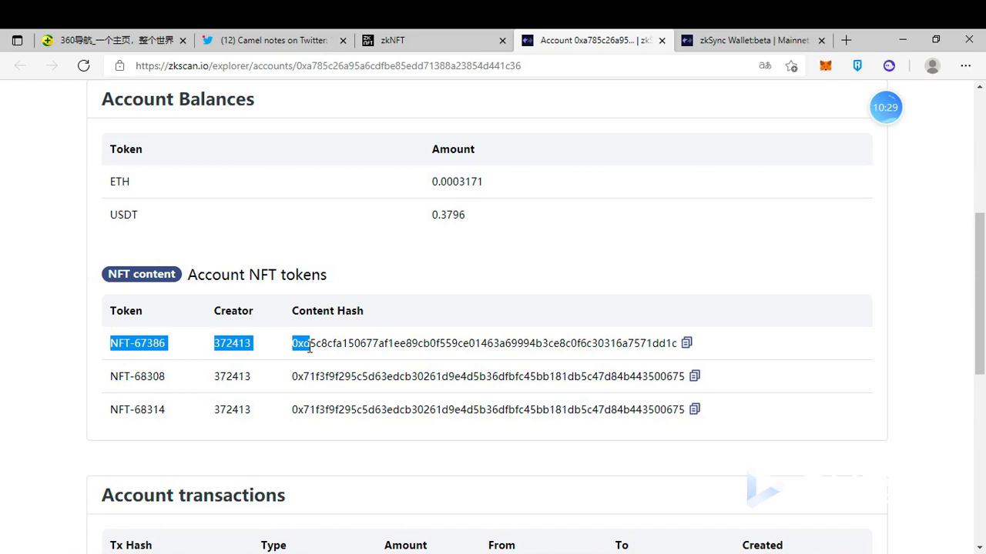
pyautogui.click(187, 394)
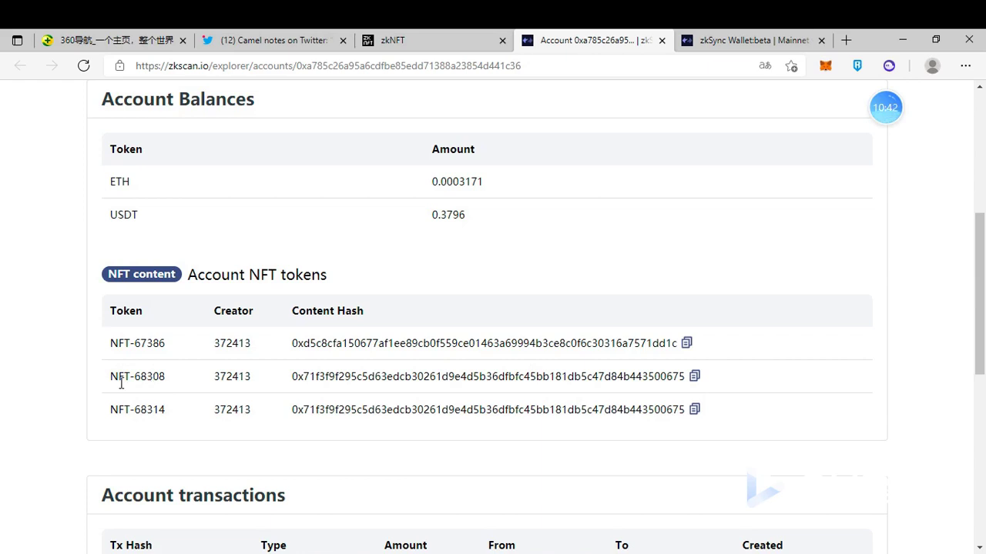
# Review the Account transactions list on zkScan for the recent MintNFT entries, and return to the zkSync wallet's NFT Tokens list
pyautogui.scroll(-3, 667, 432)
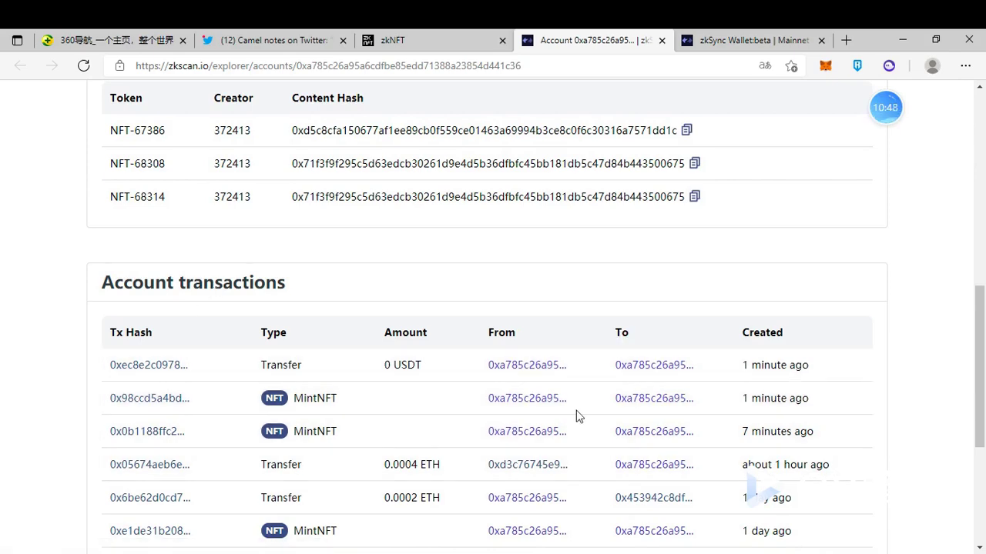
pyautogui.scroll(-2, 737, 407)
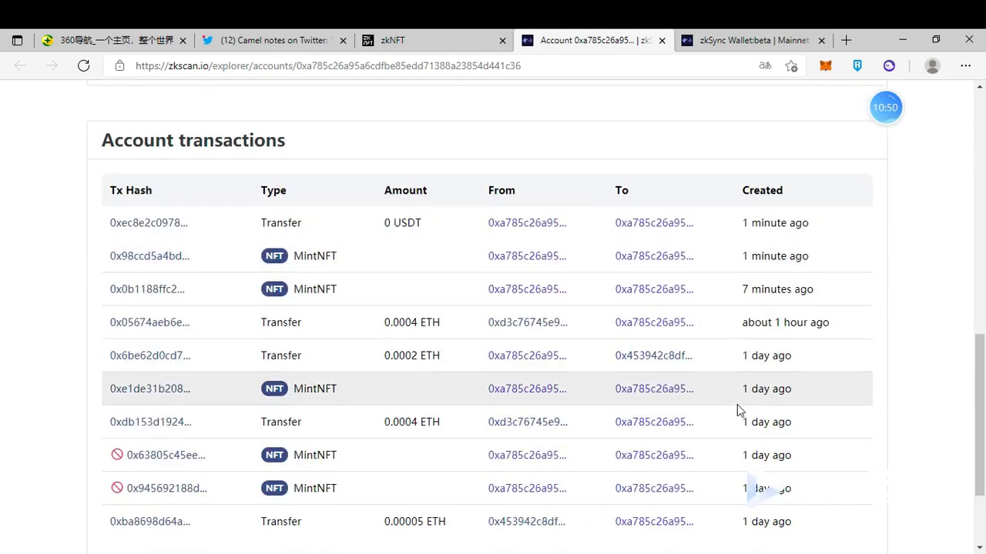
pyautogui.scroll(10, 737, 408)
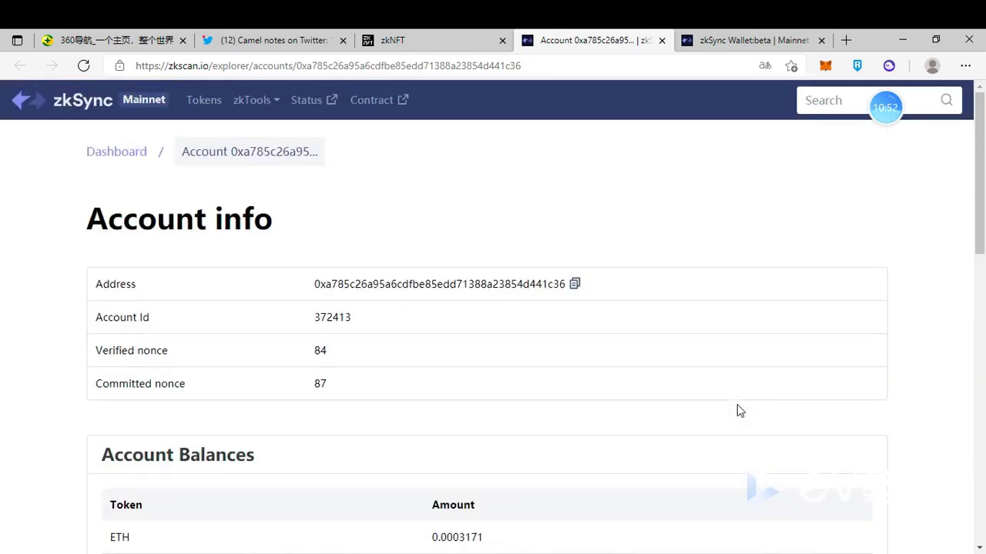
pyautogui.click(751, 40)
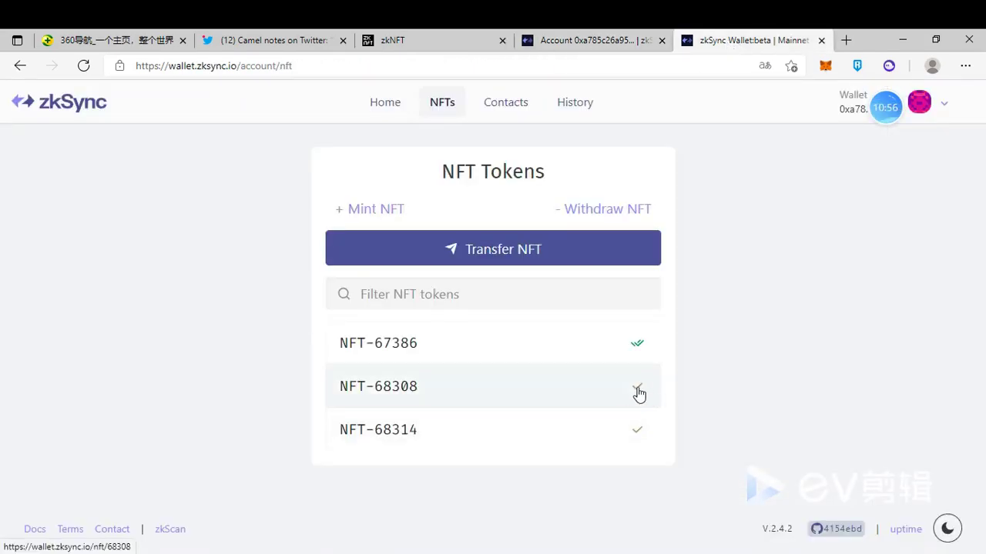